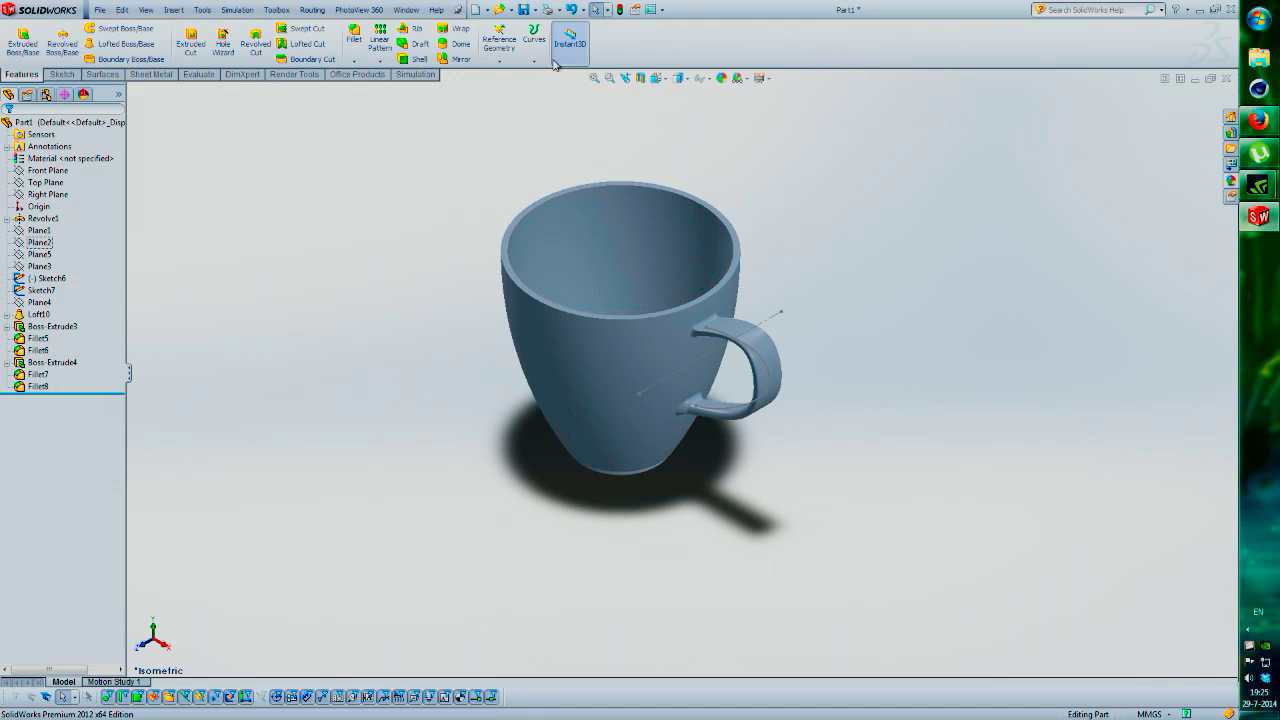
- Show the Save flyout for the finished cup part in SolidWorks
left_click(532, 9)
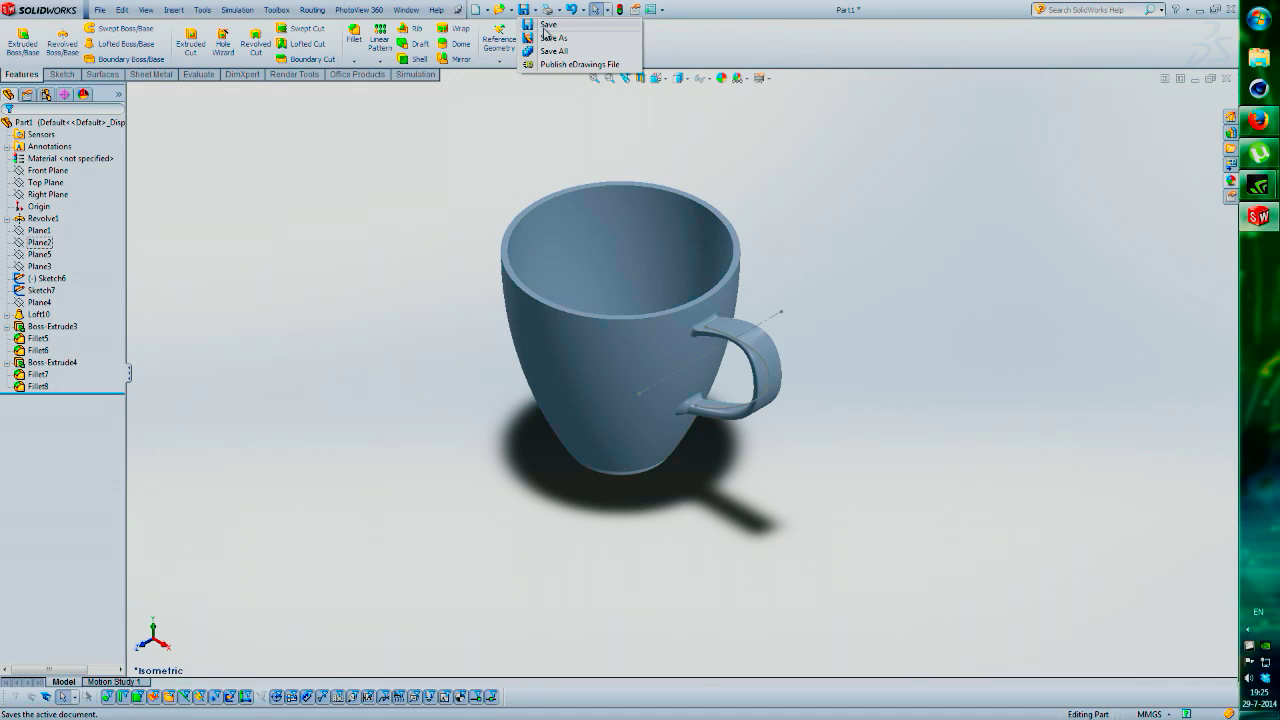
- Start a Save As of the cup part with the file type set to VRML (*.wrl)
left_click(552, 38)
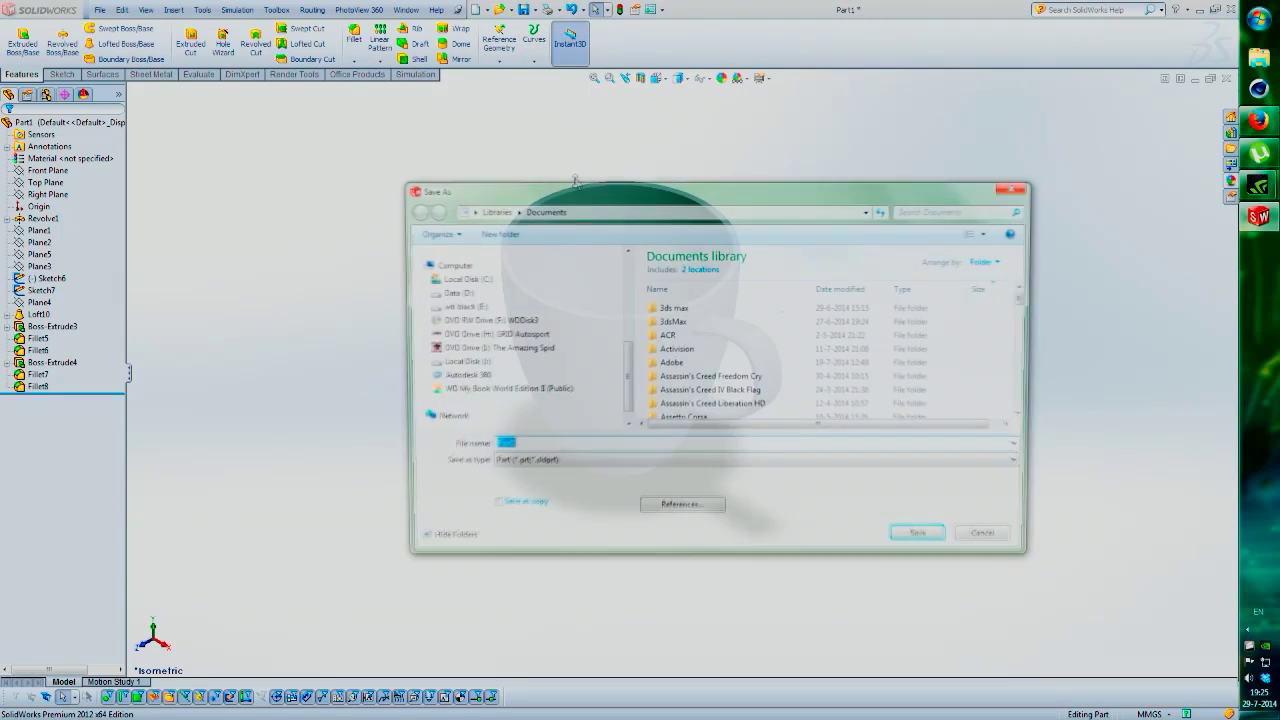
left_click(519, 464)
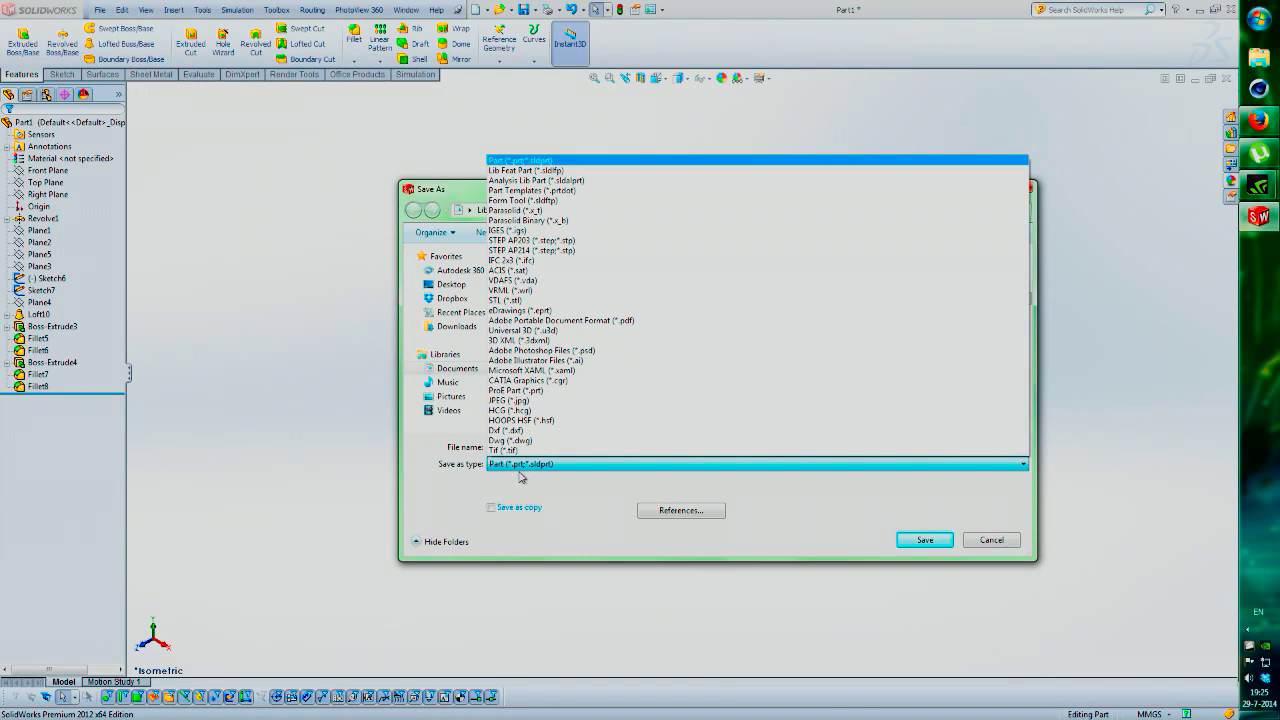
left_click(535, 290)
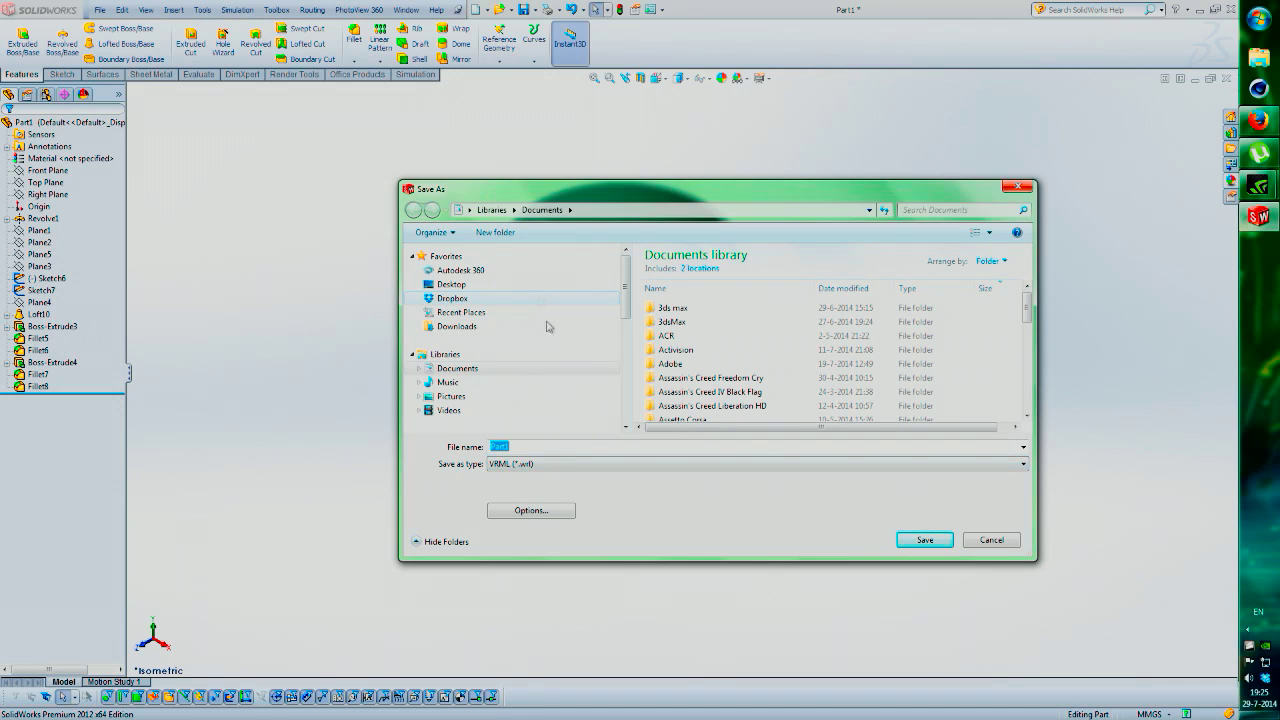
- In the VRML export options, keep version VRML 97 and Millimeters as the unit
left_click(533, 510)
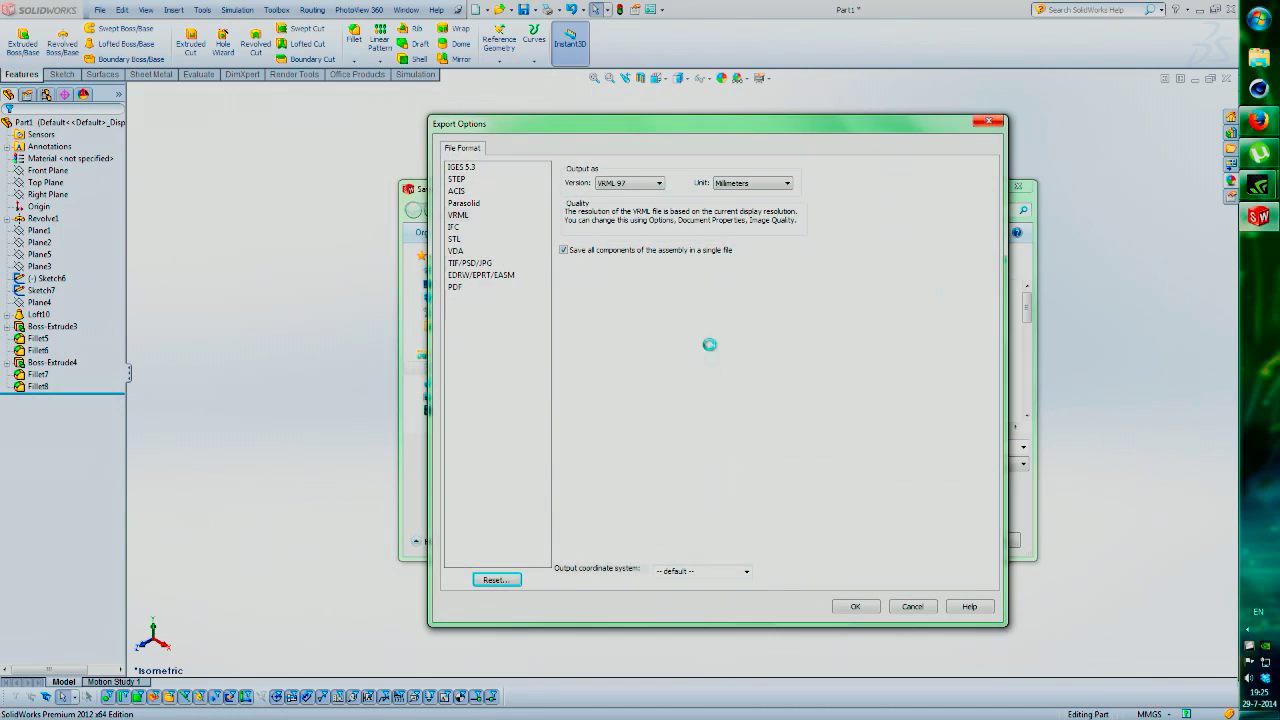
left_click(643, 186)
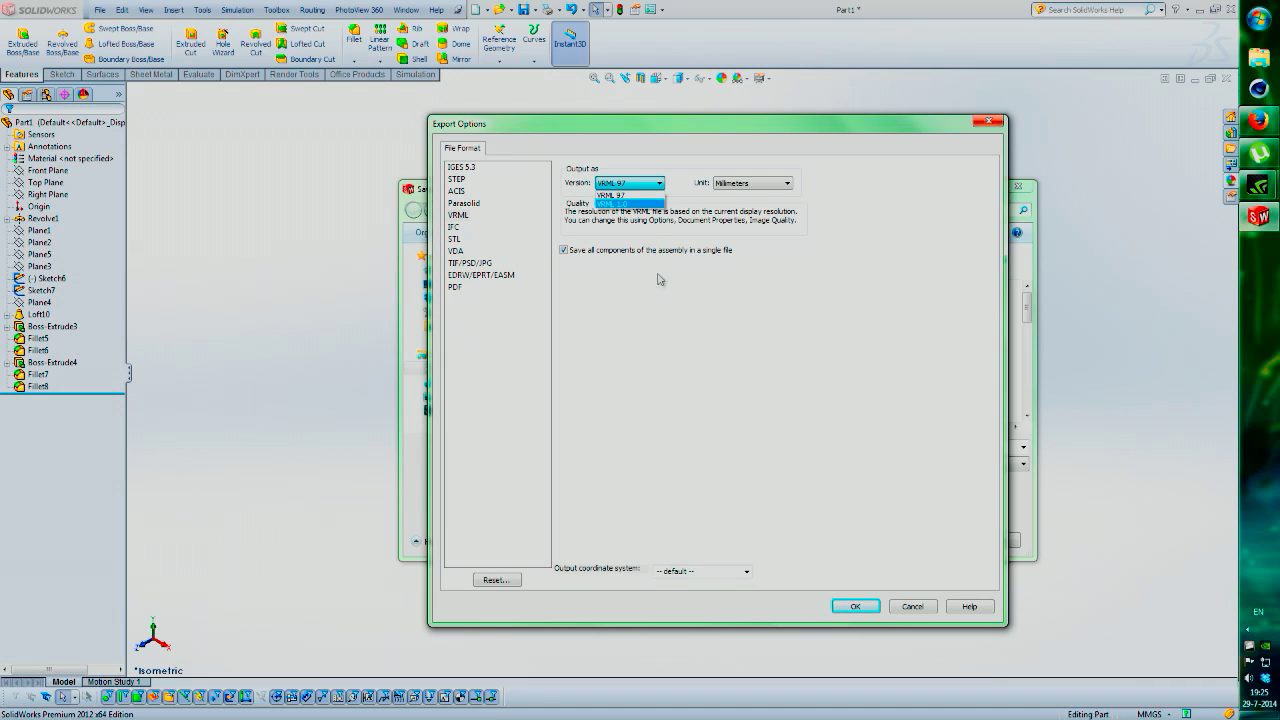
left_click(617, 194)
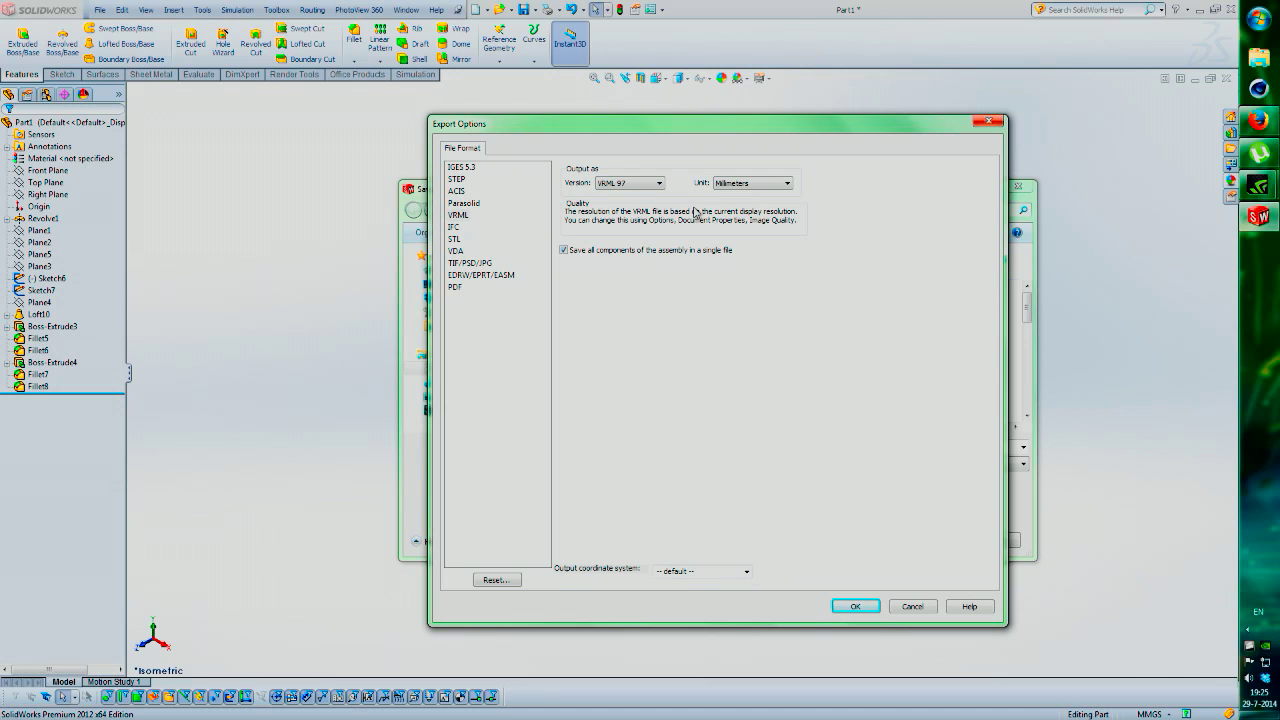
left_click(754, 183)
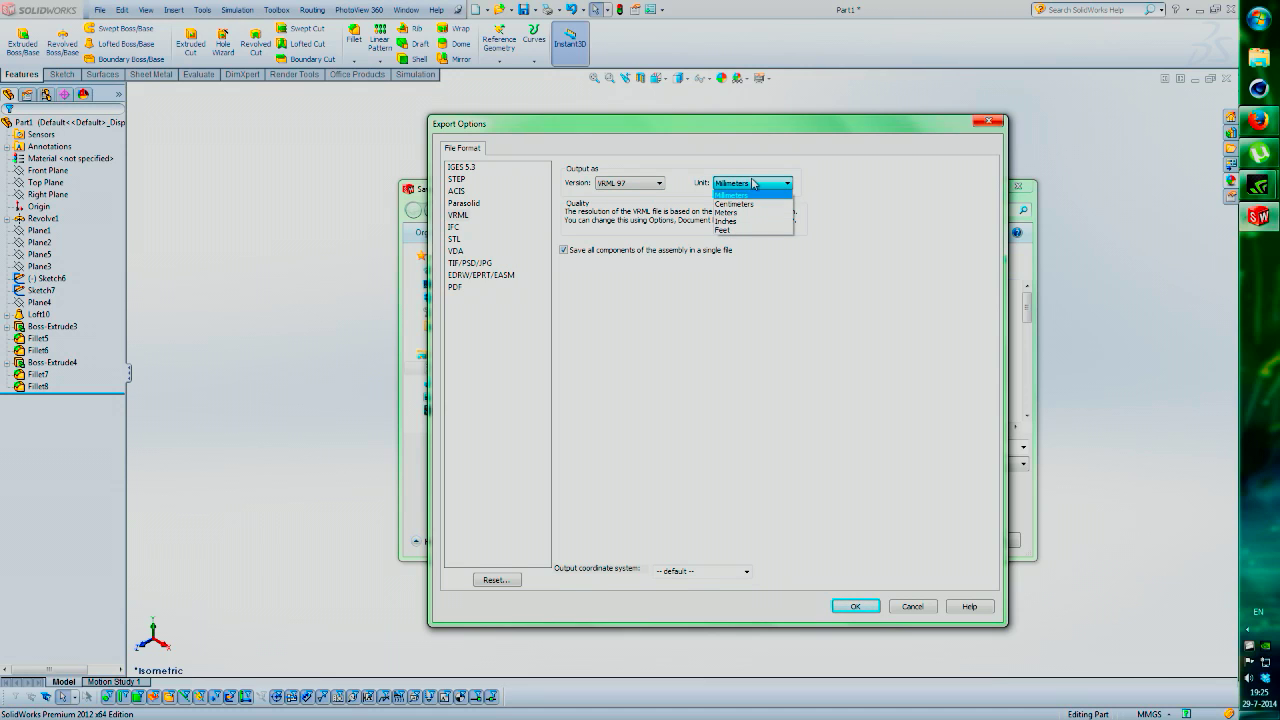
left_click(754, 183)
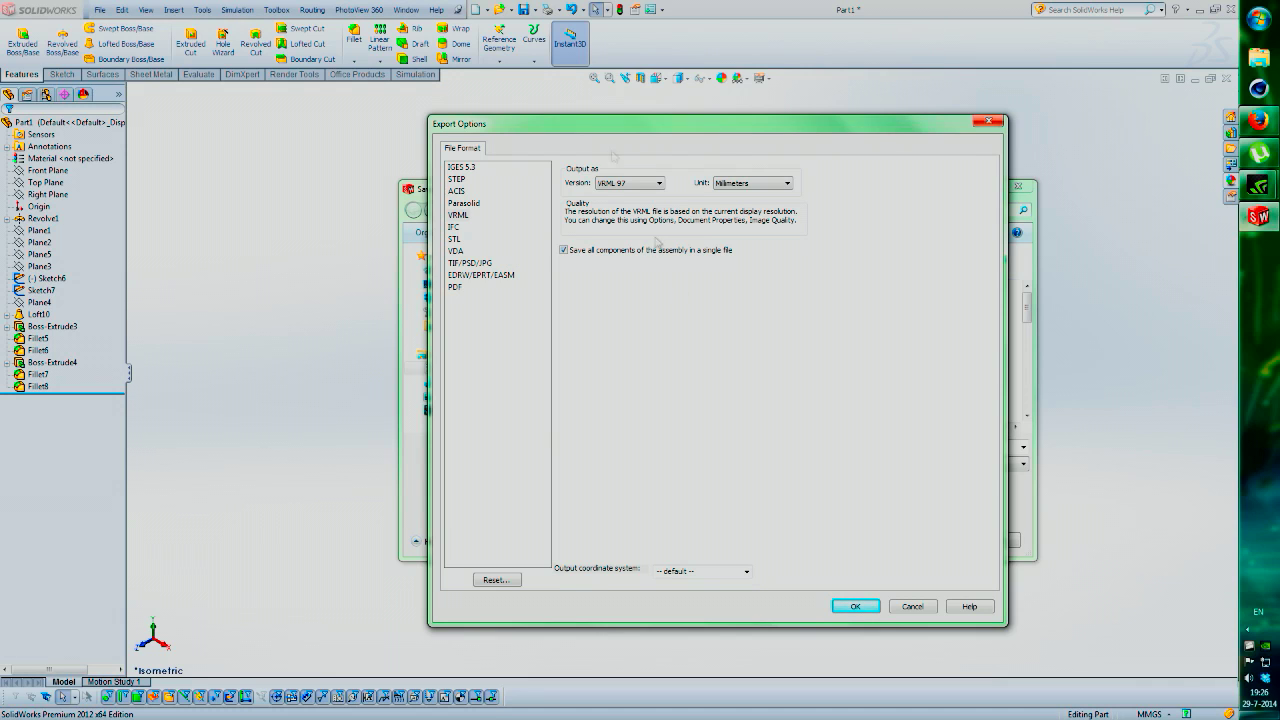
left_click(645, 190)
left_click(872, 609)
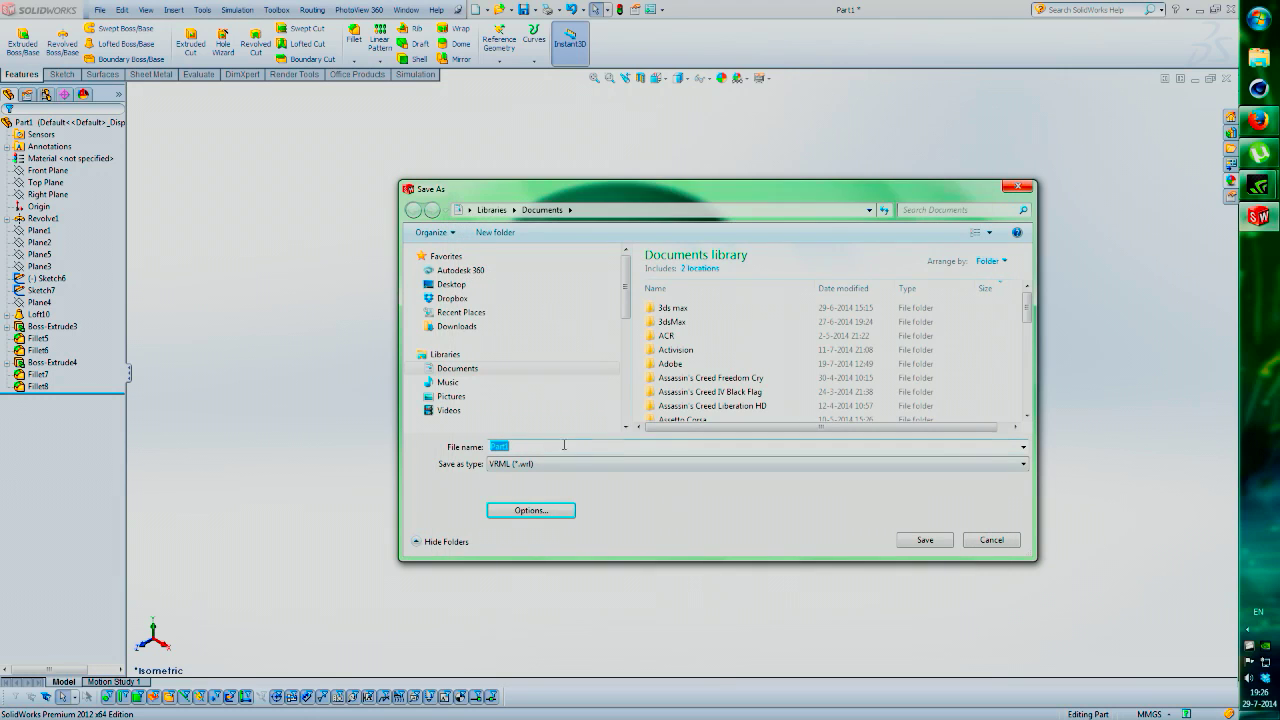
- Save the VRML file as 'cup c4d tutorial' on the Desktop
left_click(568, 510)
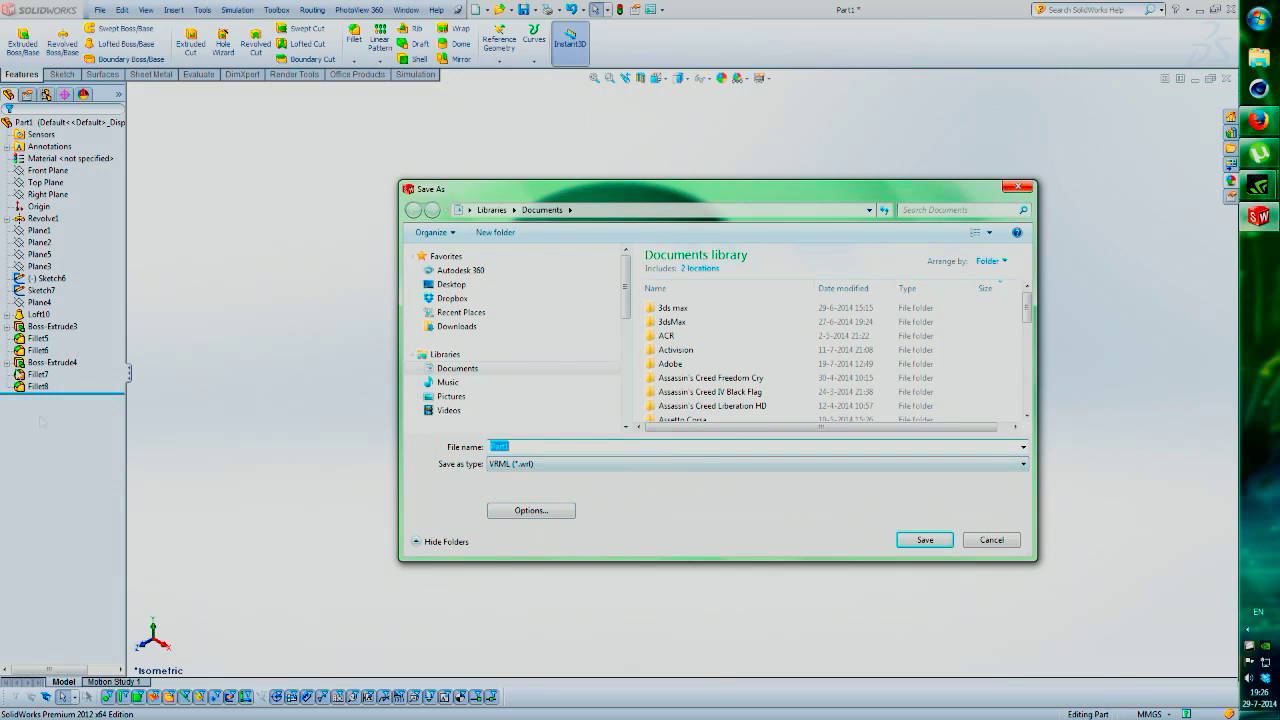
type("cup")
type(".c4d")
type(" tutorial")
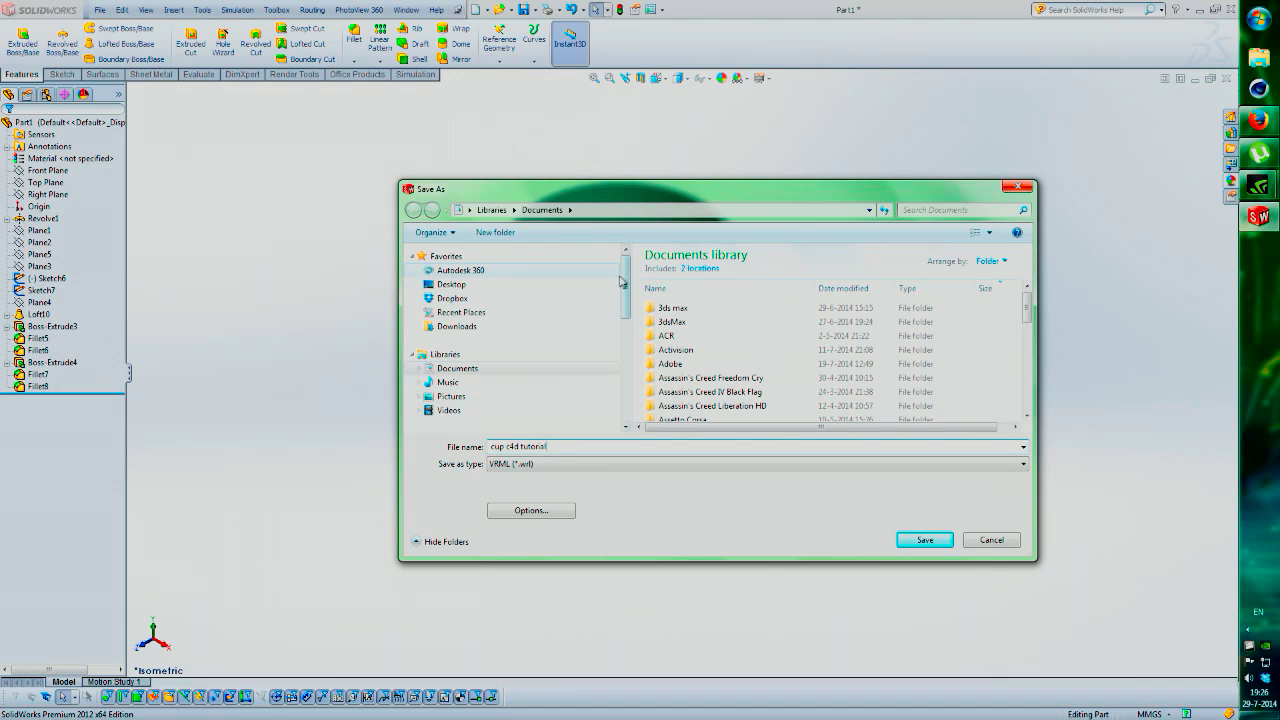
scroll(622, 287, "down", 3)
scroll(470, 300, "up", 3)
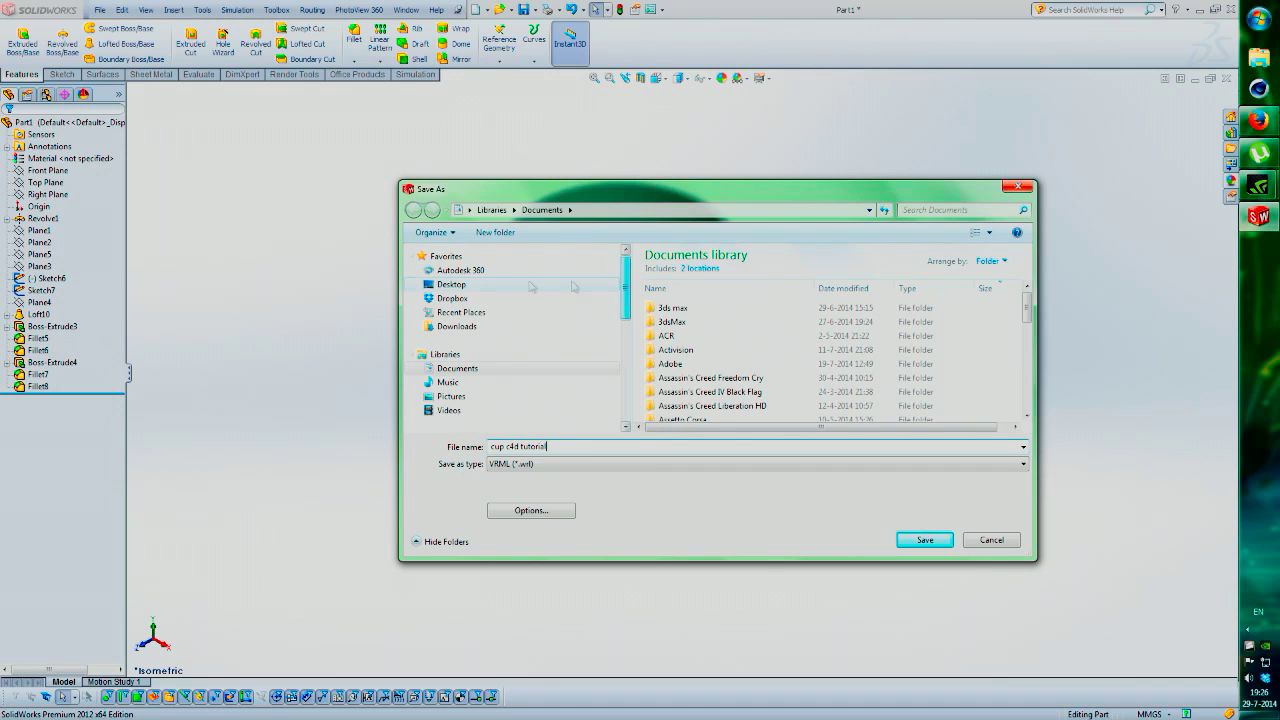
left_click(452, 284)
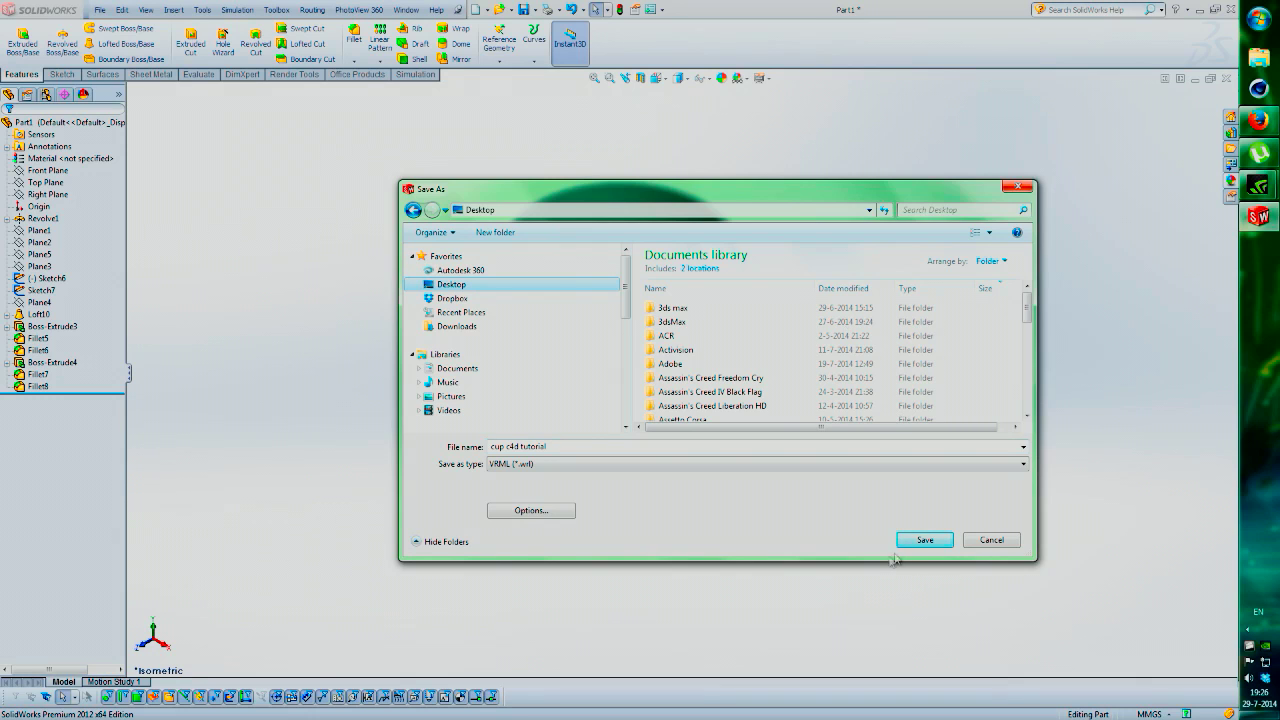
left_click(925, 540)
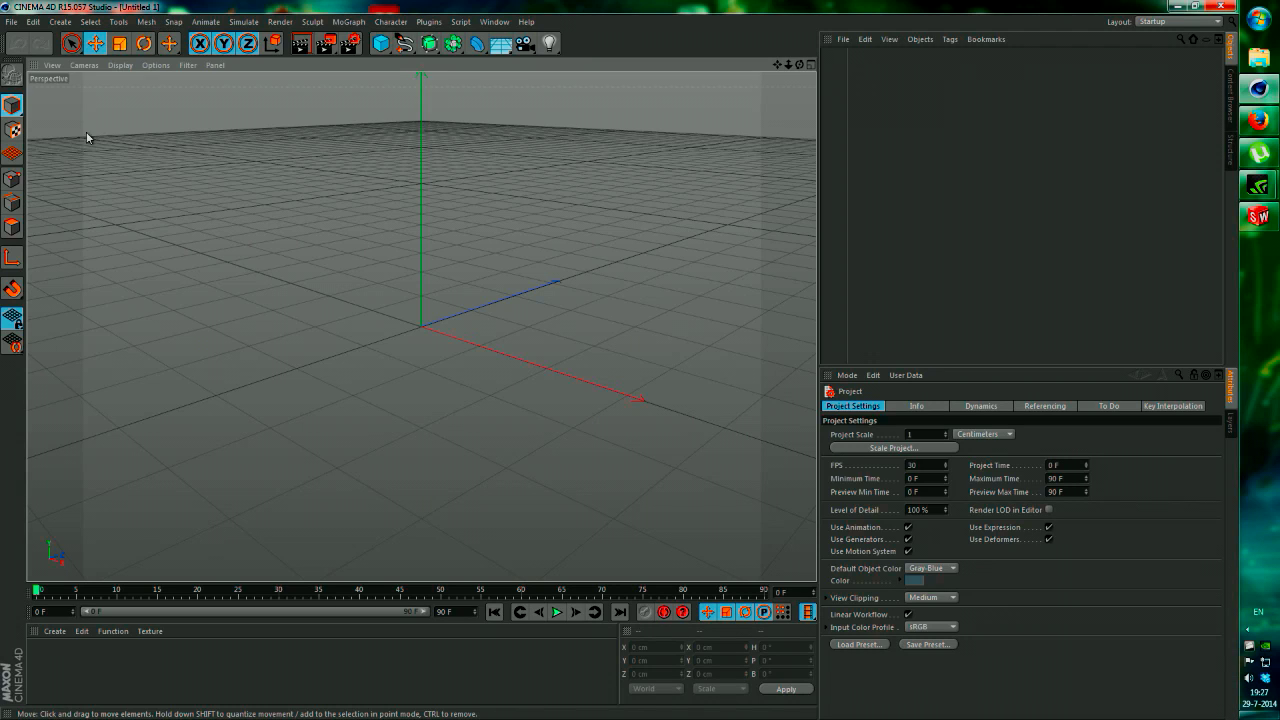
- In Cinema 4D, open cup c4d tutorial.wrl from the Desktop
left_click(11, 21)
mouse_move(36, 22)
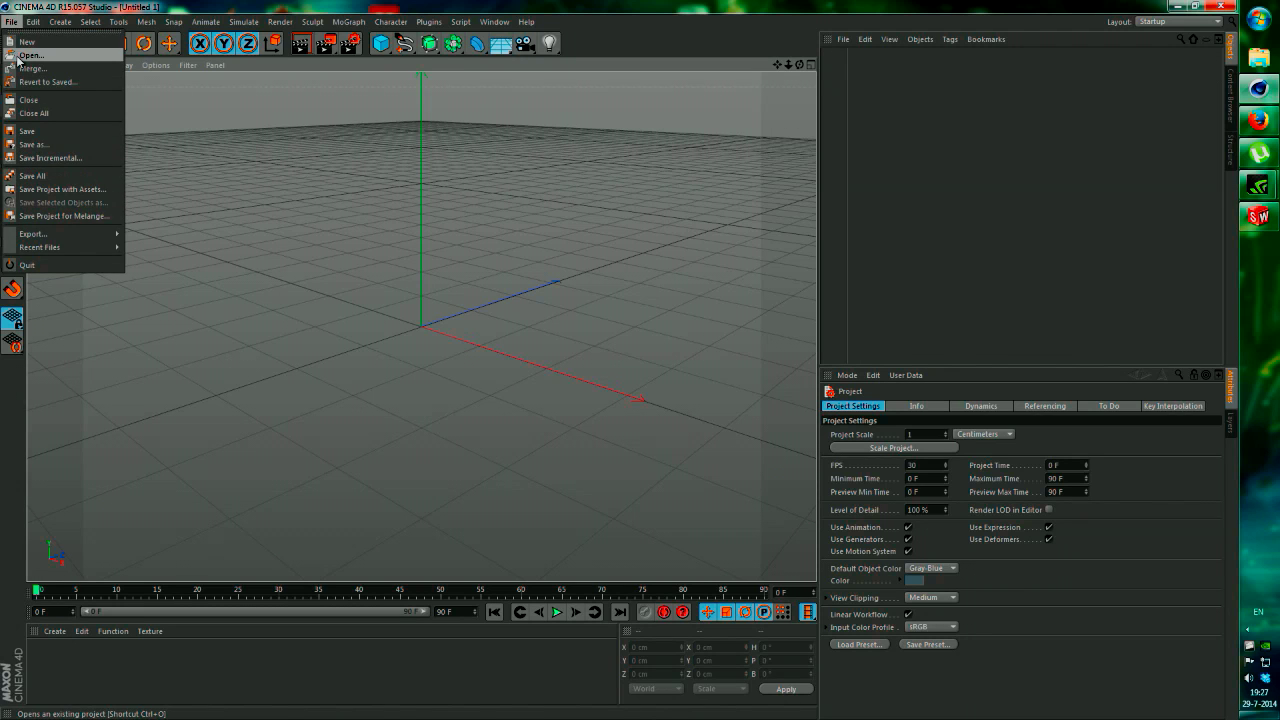
left_click(40, 55)
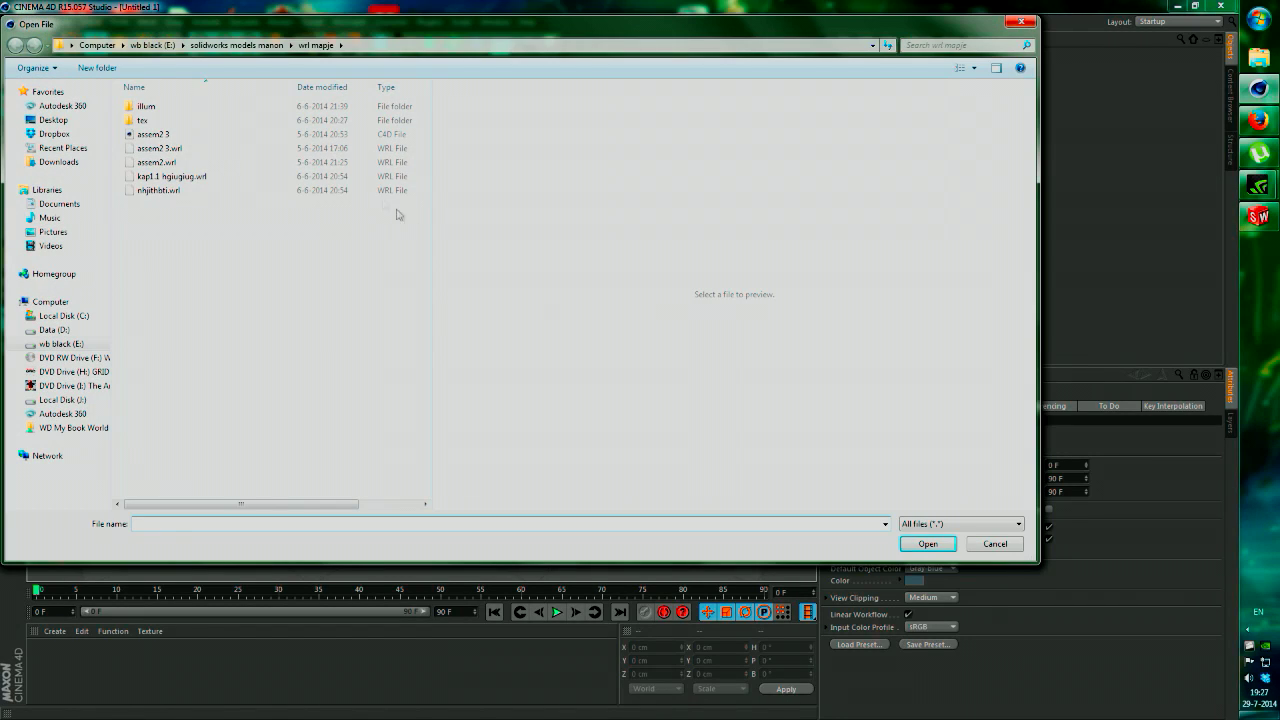
left_click(40, 121)
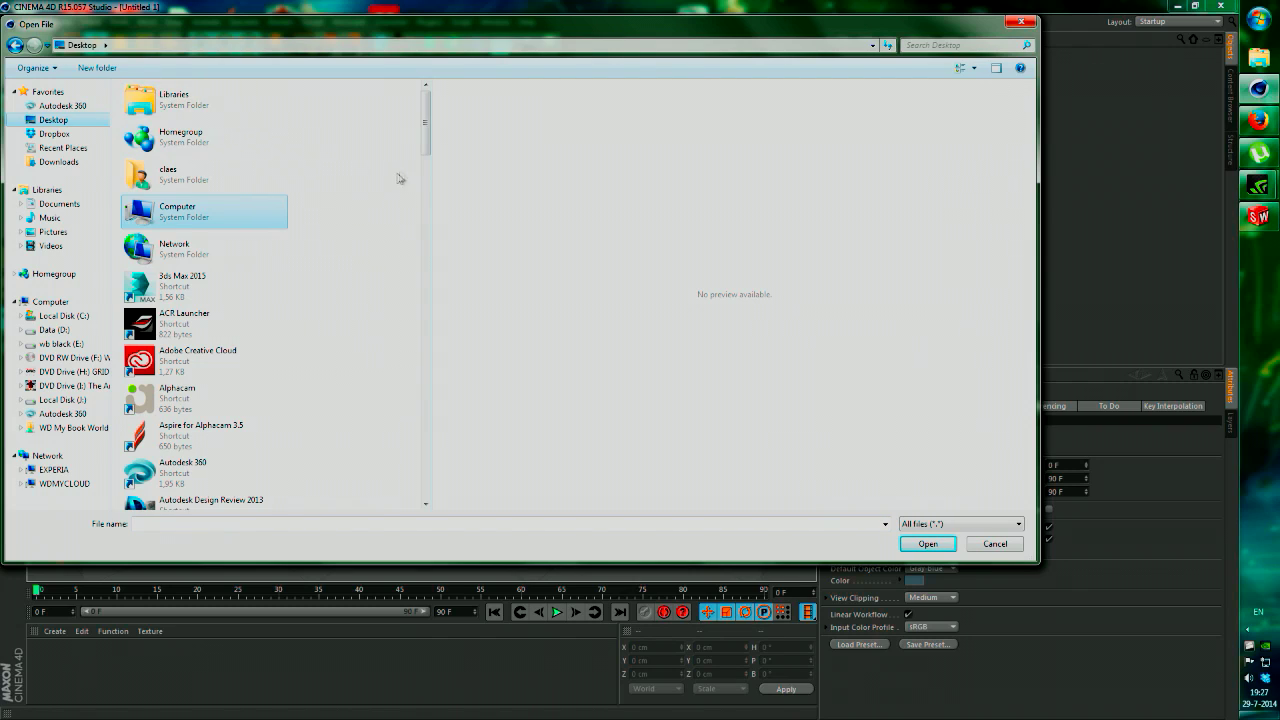
left_click_drag(424, 141, 420, 364)
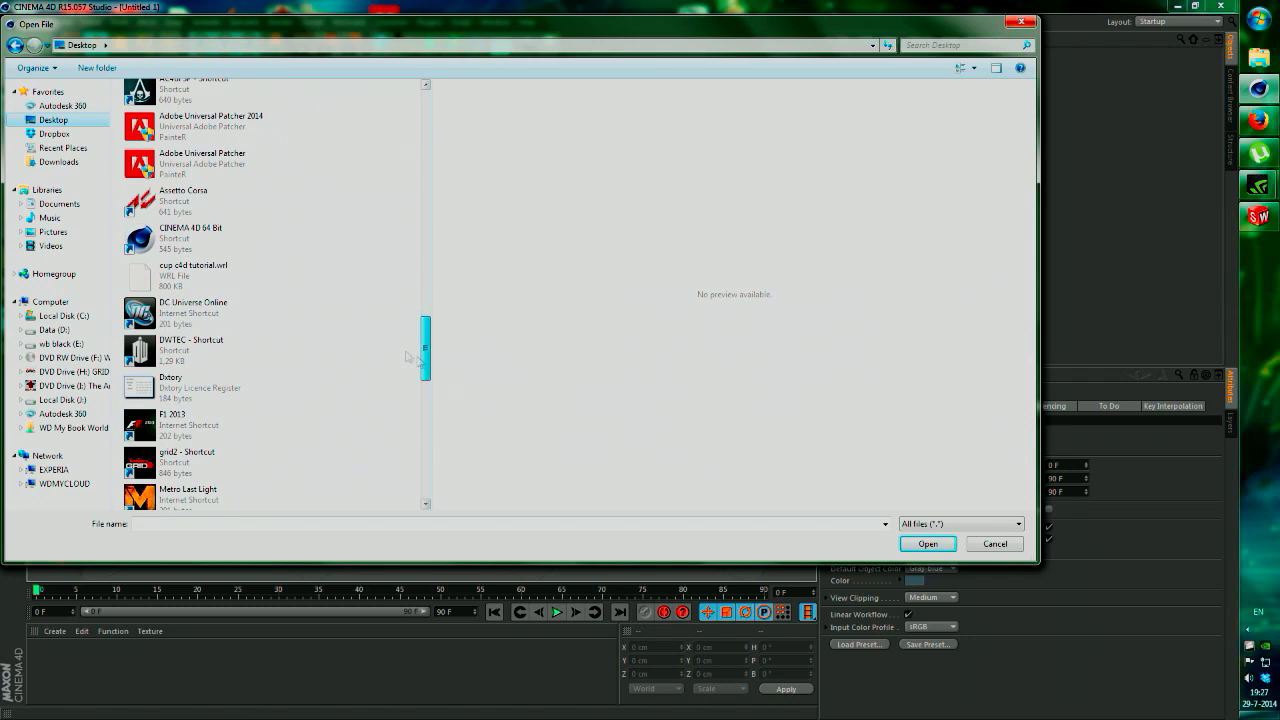
left_click(212, 272)
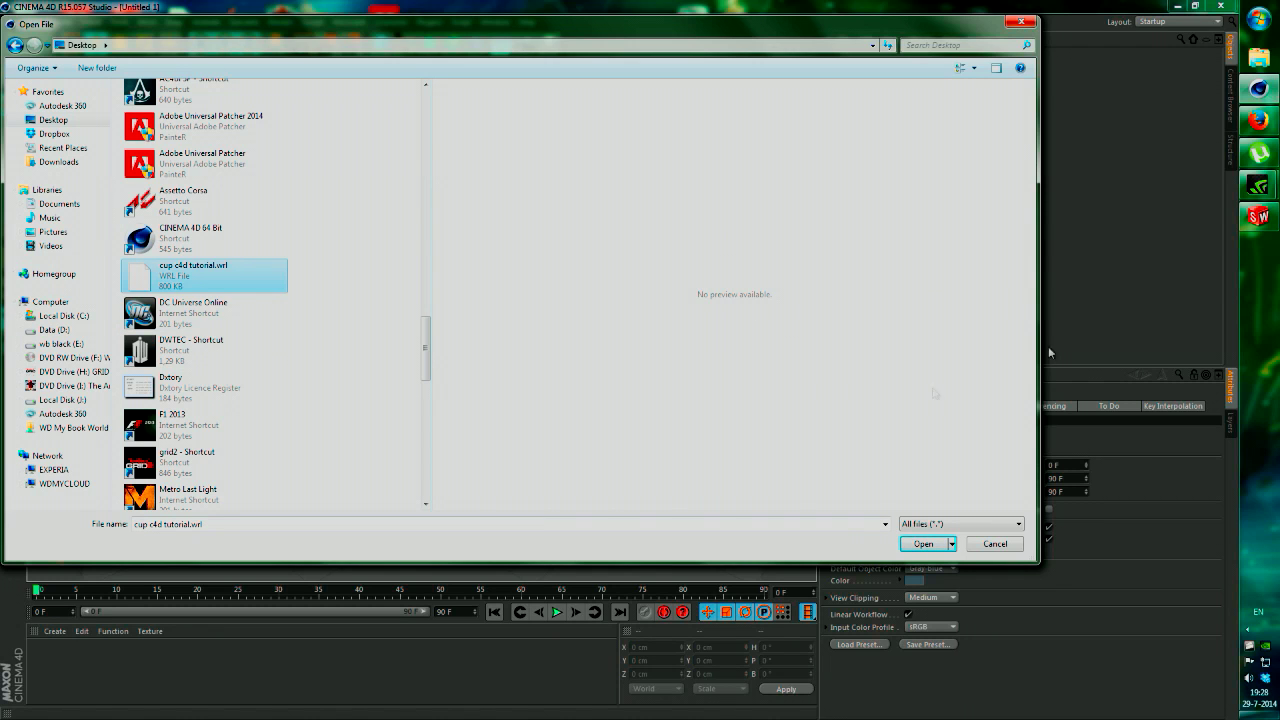
left_click(917, 550)
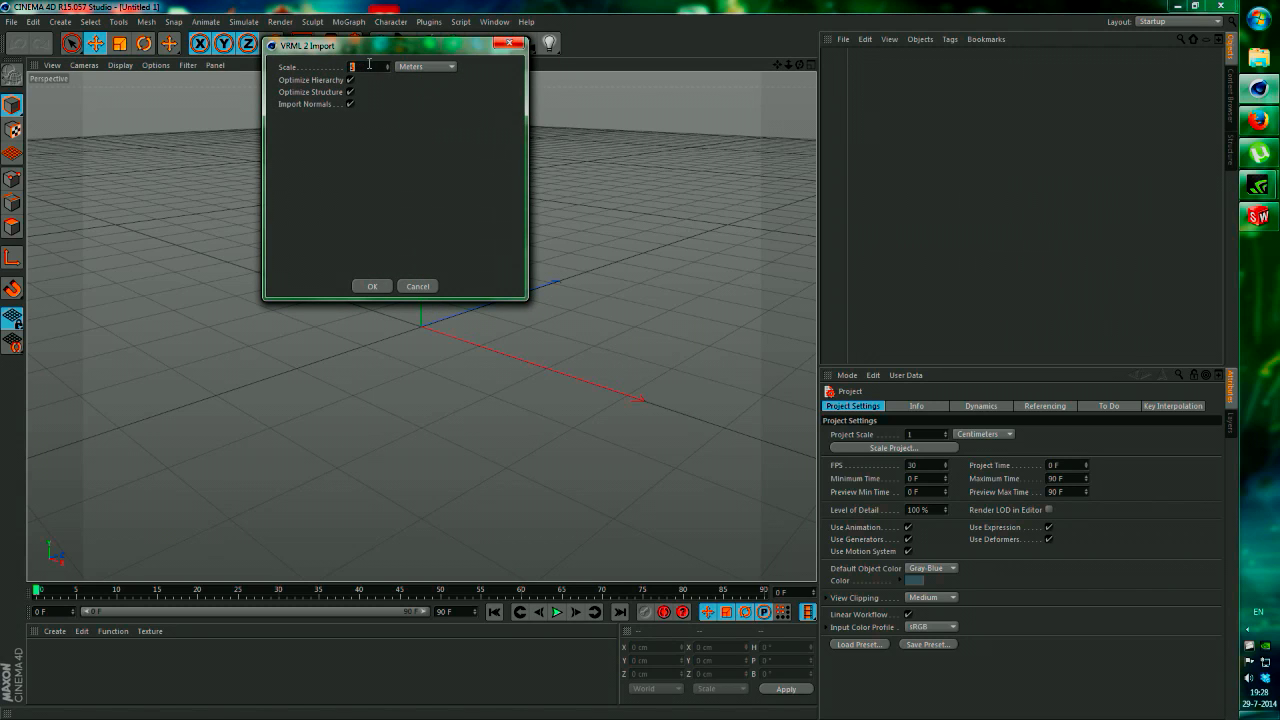
- Import the VRML cup with the scale unit changed from Meters to Millimeters
left_click(425, 66)
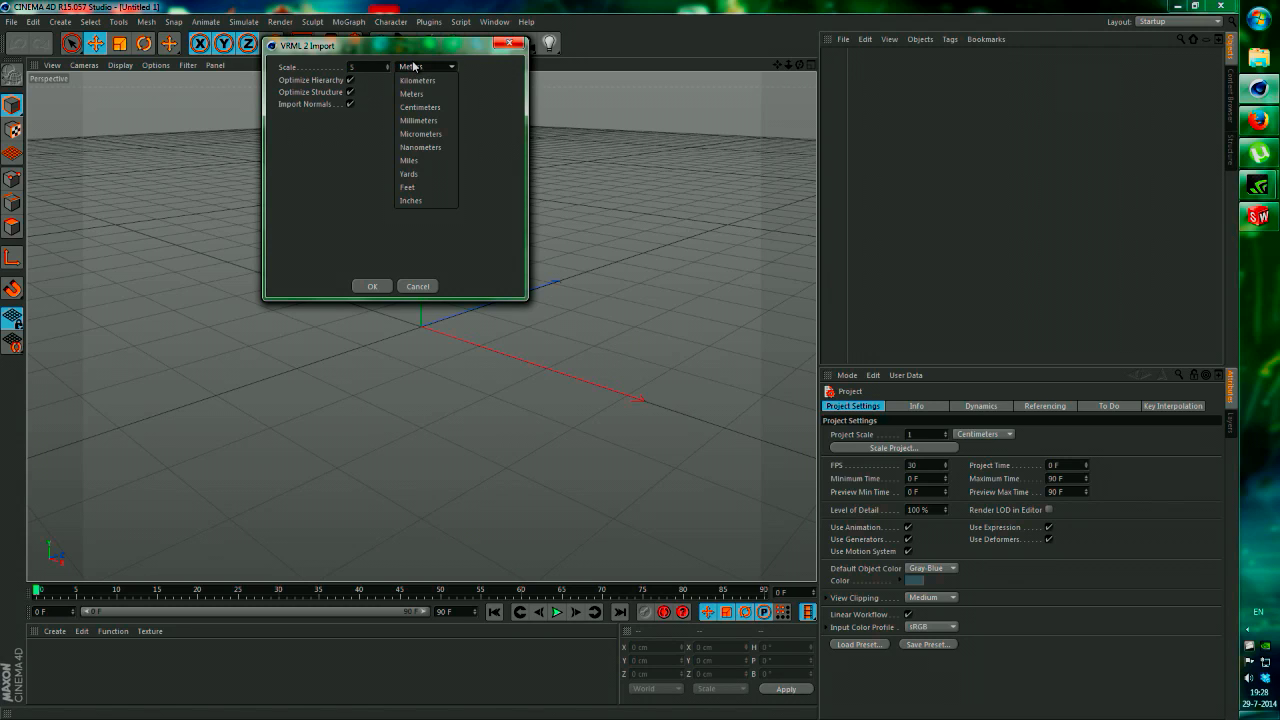
left_click(420, 118)
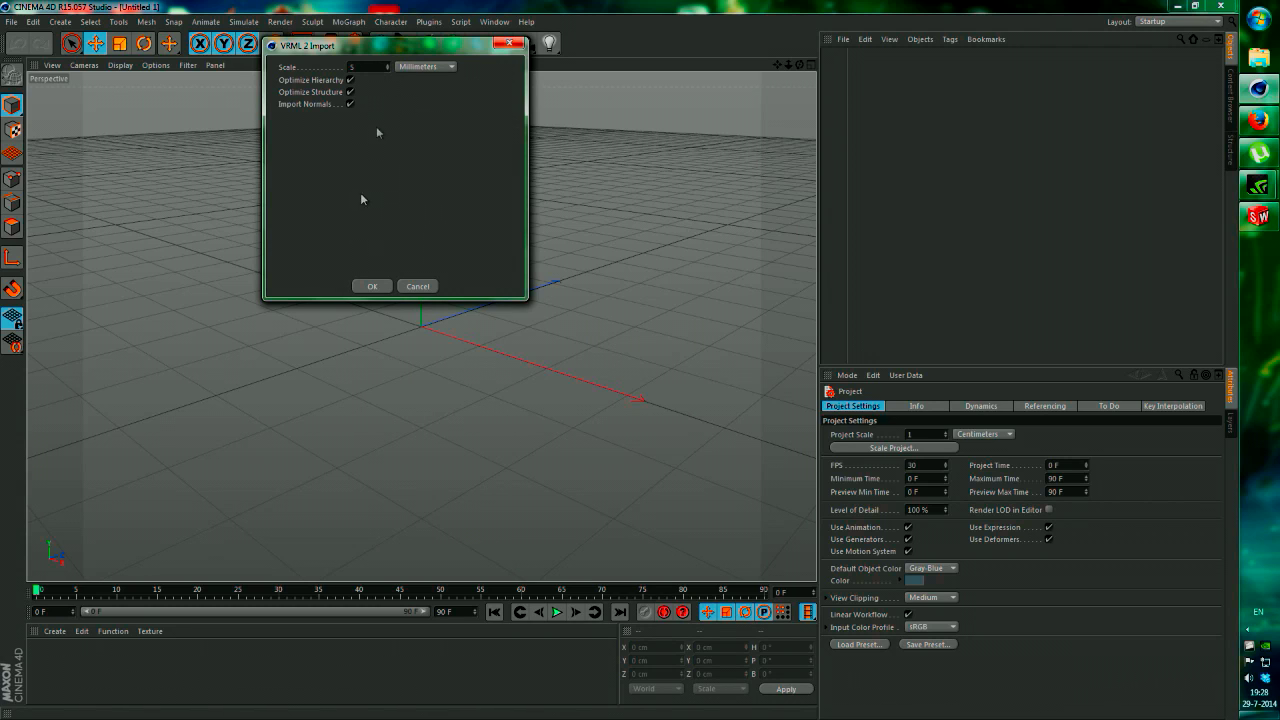
left_click(370, 287)
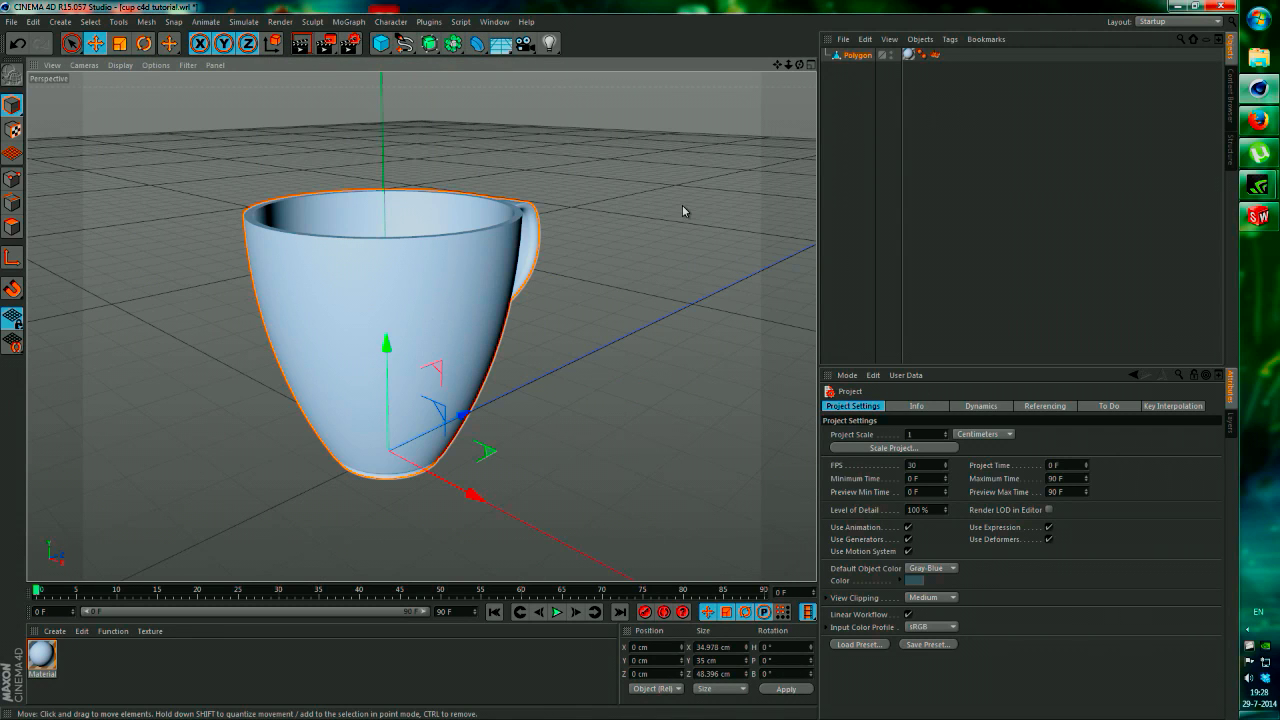
- Select the imported Polygon cup, inspect it in the four-view layout, then maximize Perspective again
left_click(914, 129)
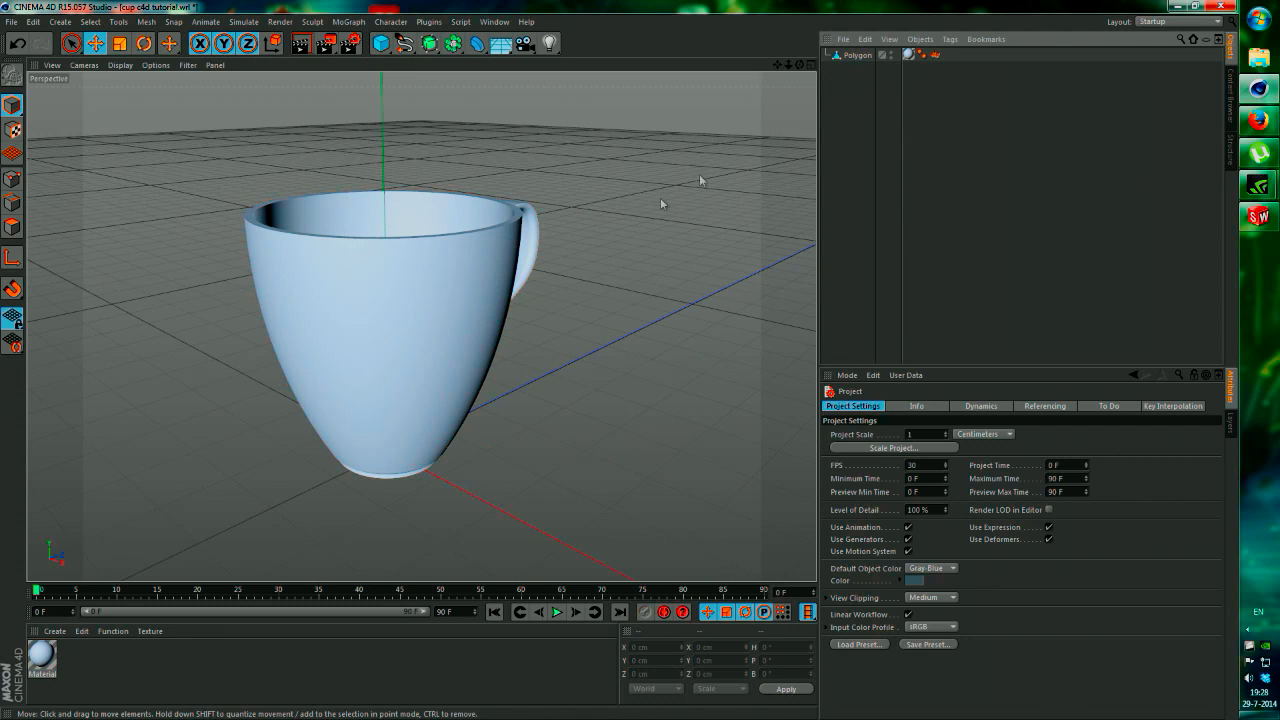
left_click(857, 55)
middle_click(370, 292)
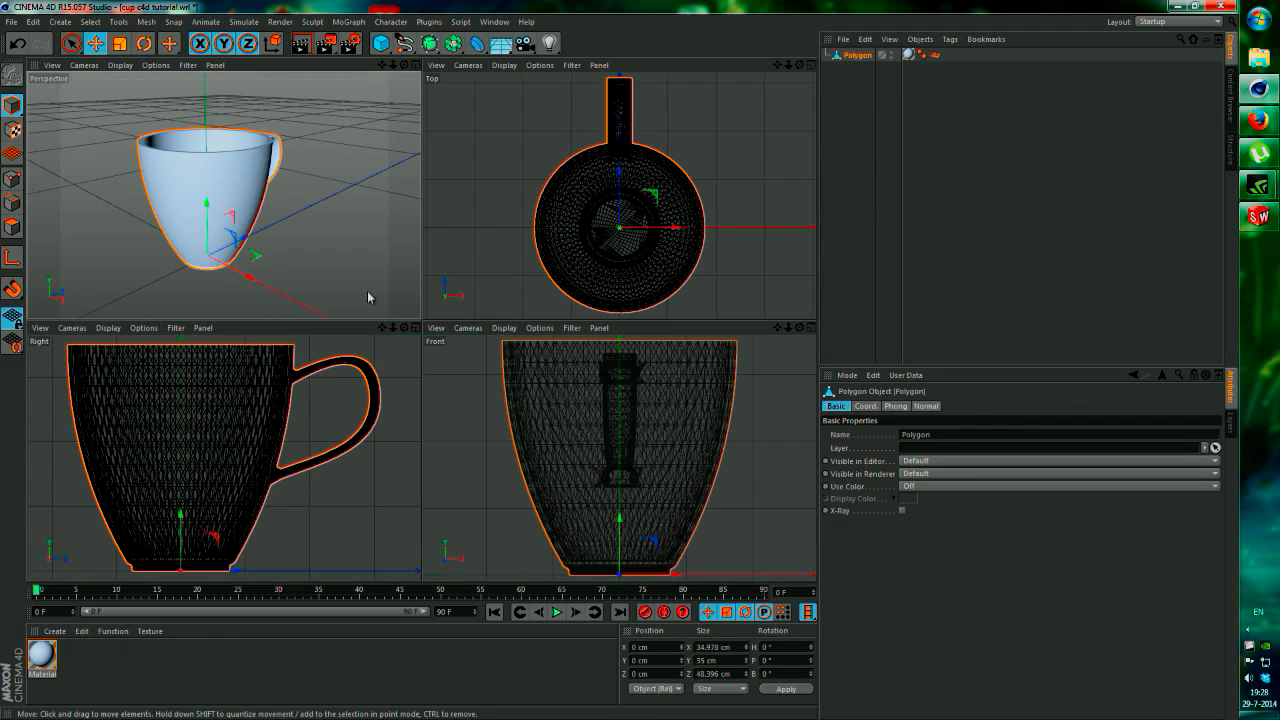
middle_click(316, 217)
left_click(812, 65)
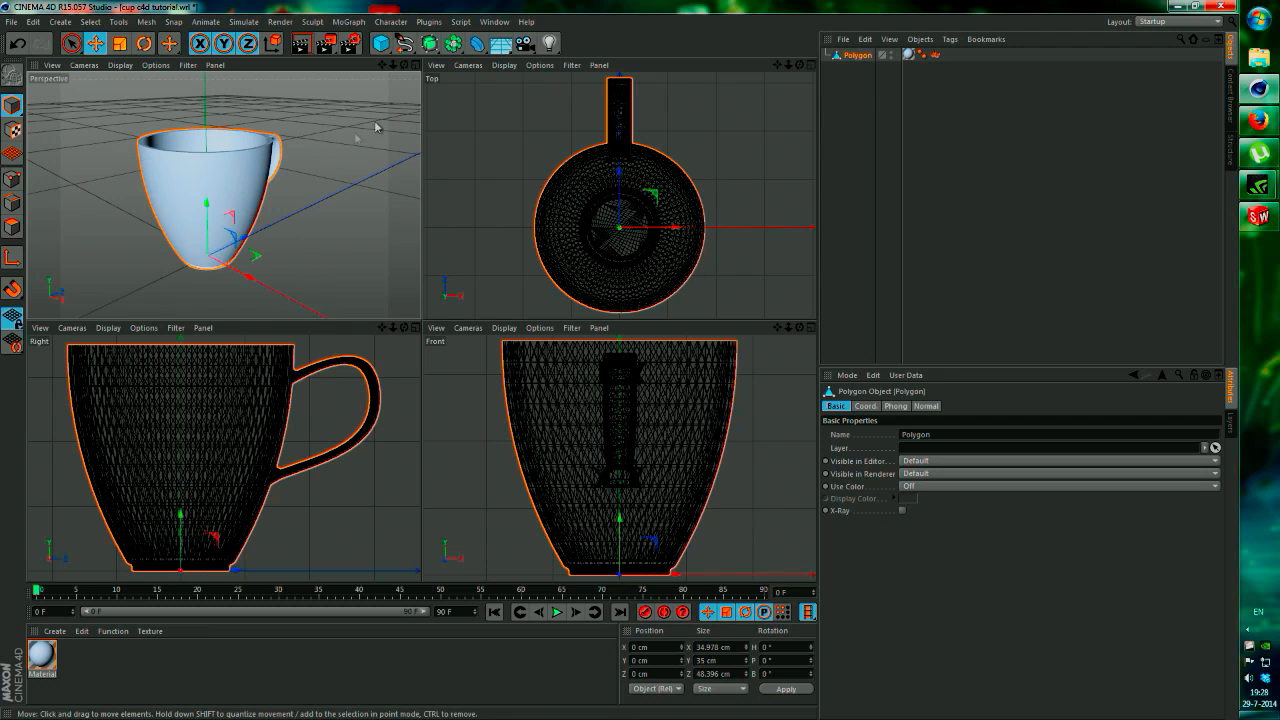
left_click(417, 68)
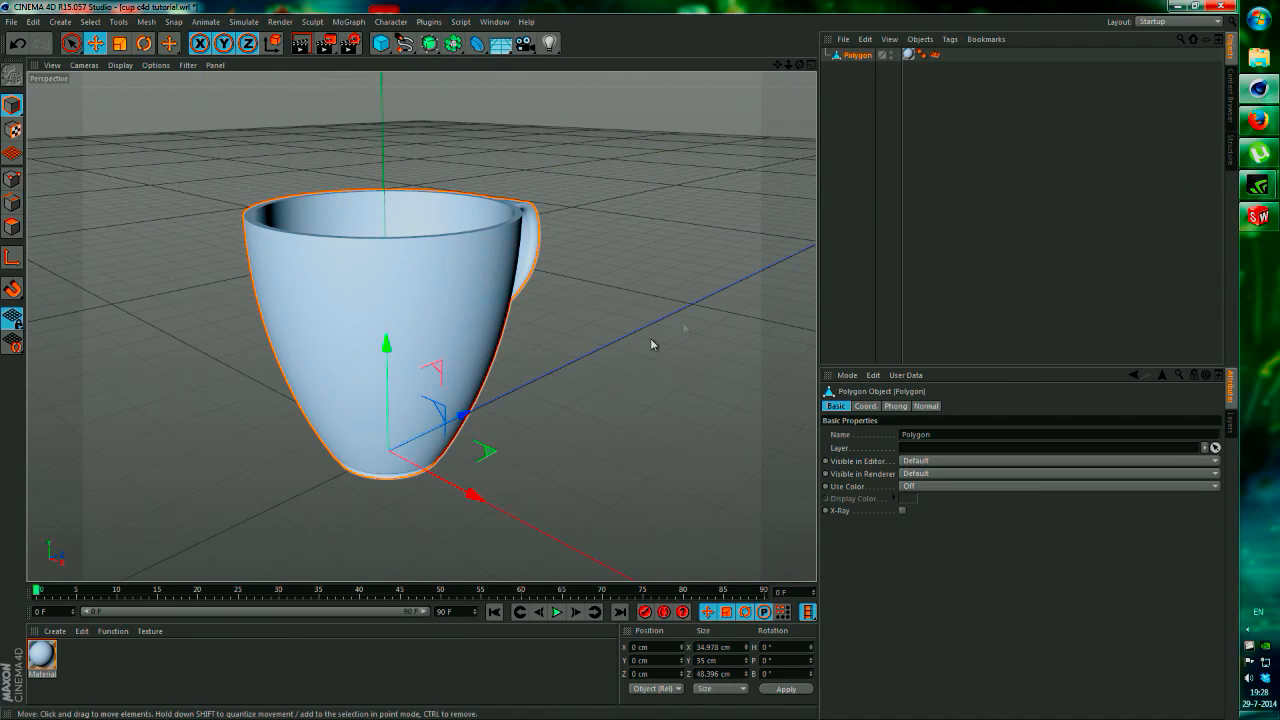
left_click(392, 45)
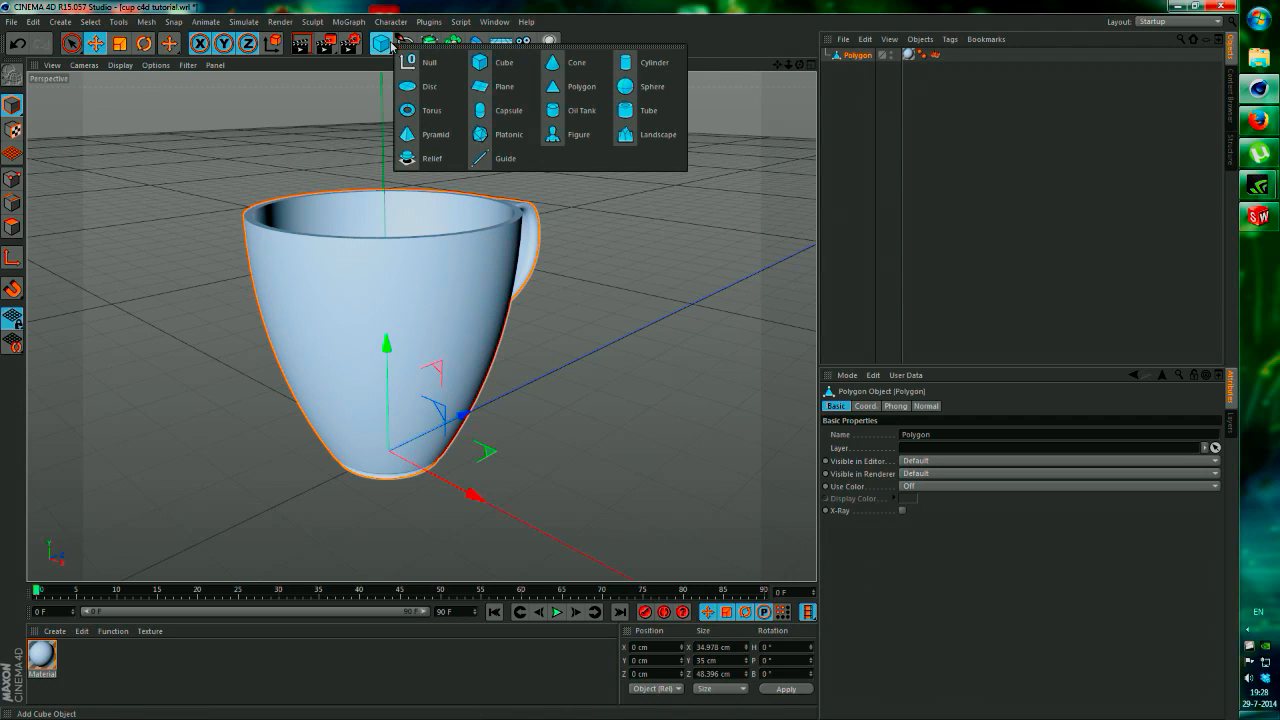
- Add a Null, make the Polygon cup its child, and raise the group along Y
left_click(439, 70)
left_click(880, 108)
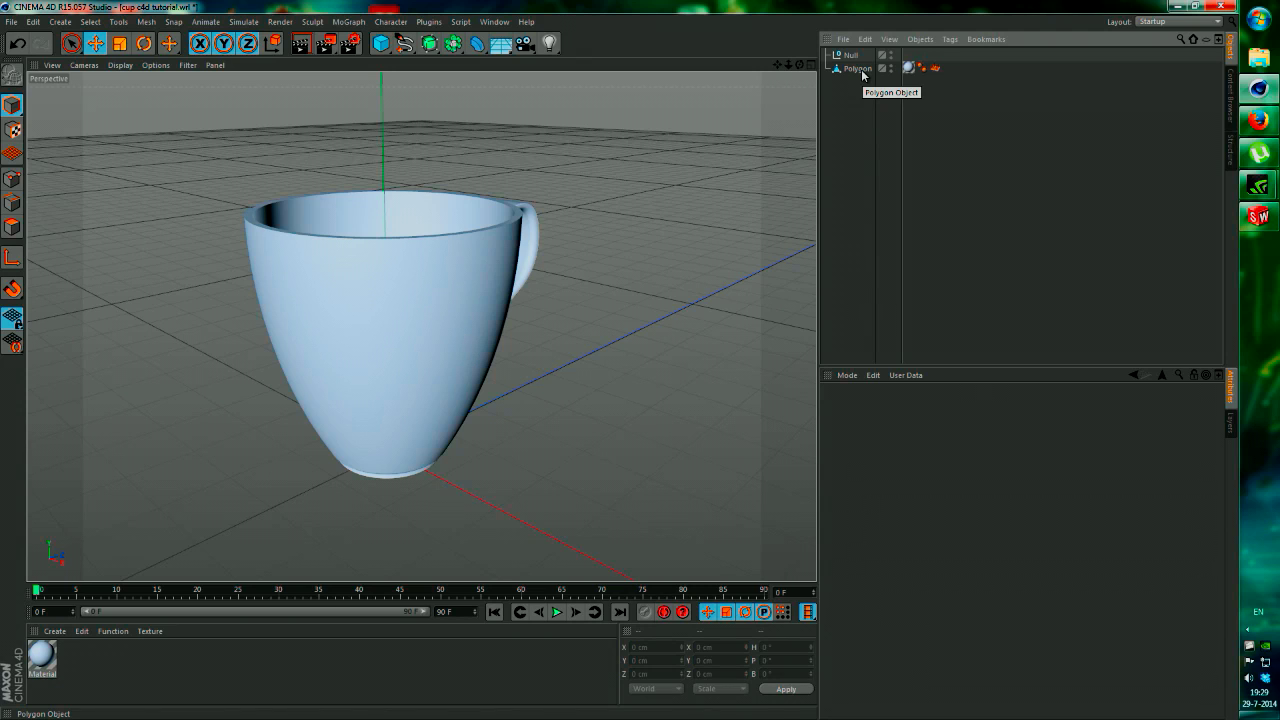
left_click_drag(862, 75, 858, 58)
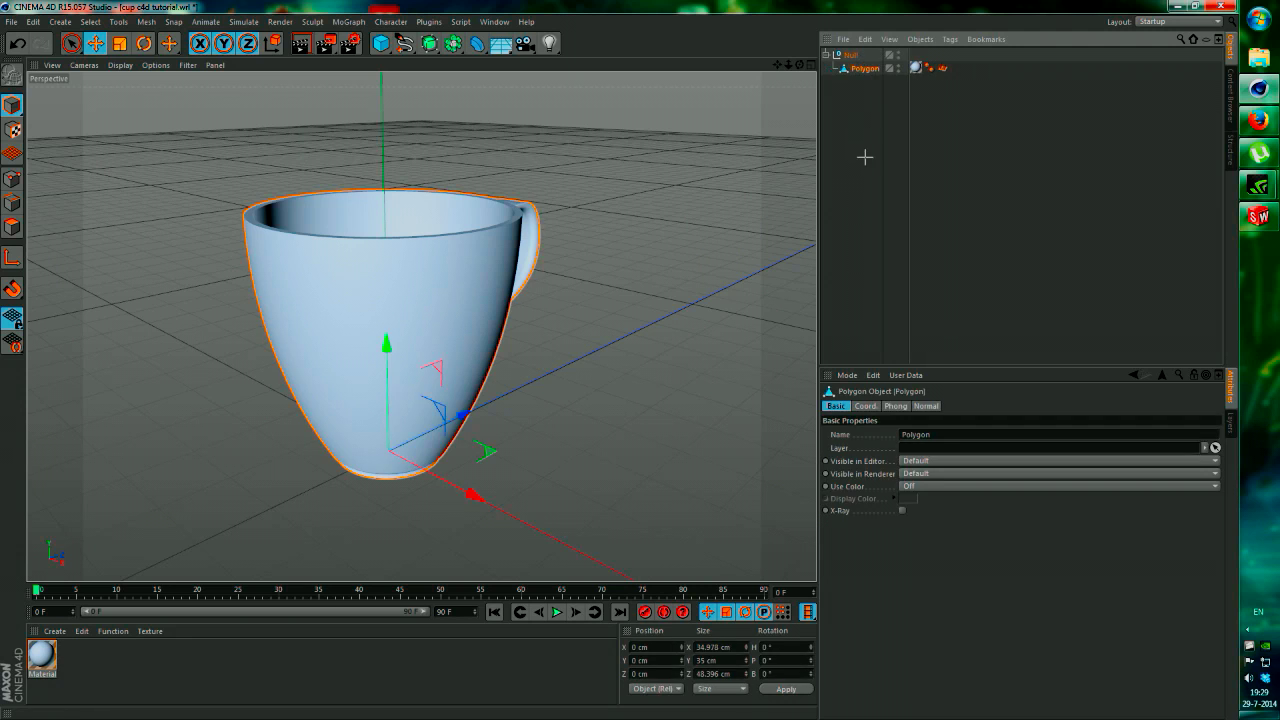
left_click(866, 77)
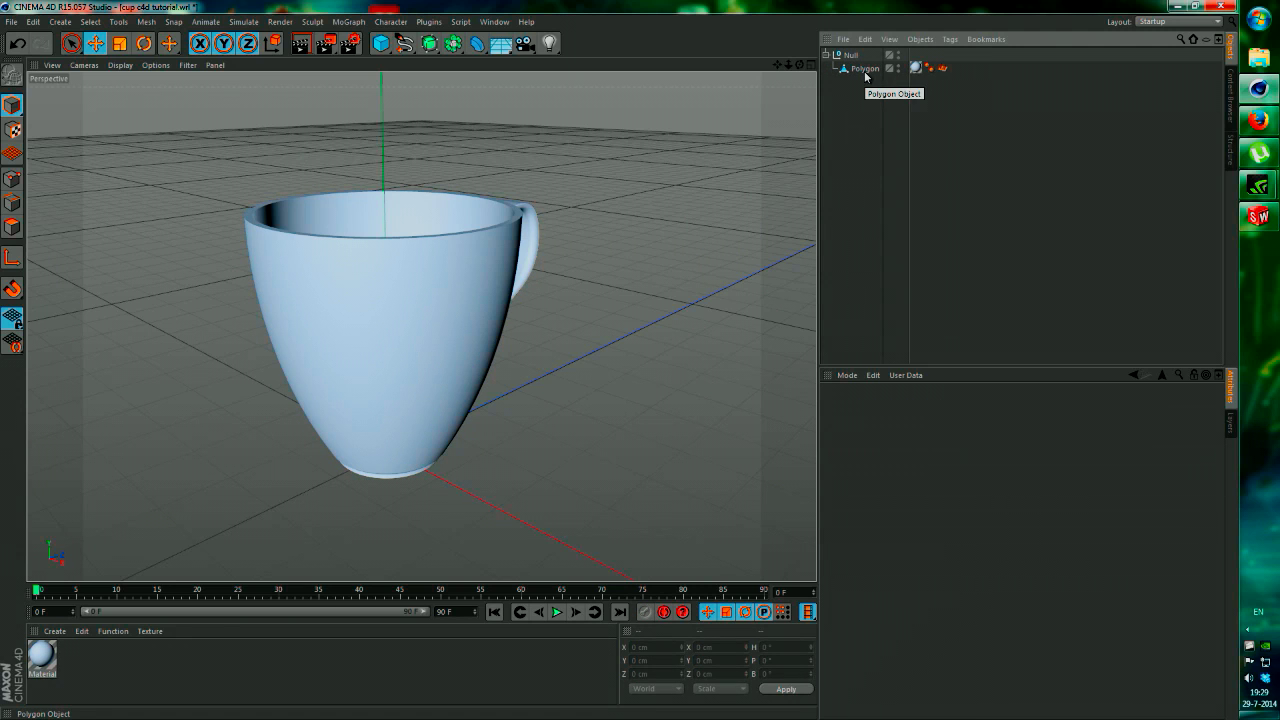
left_click(851, 56)
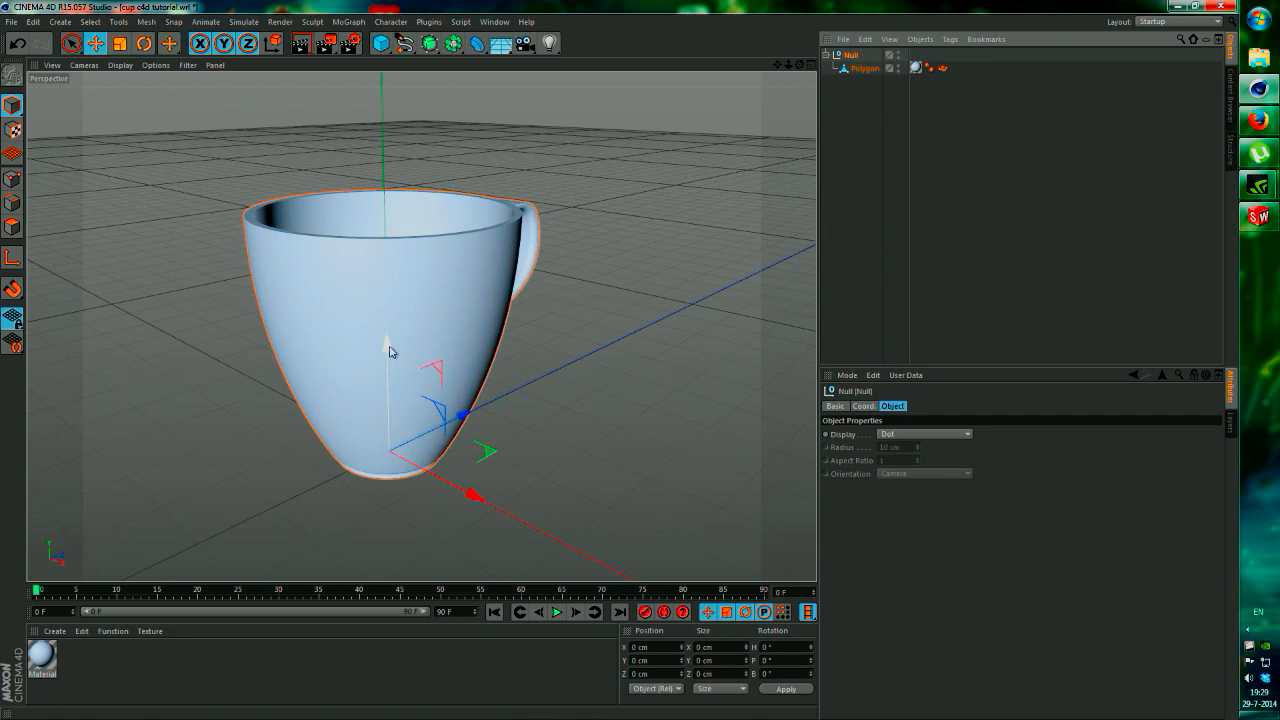
left_click_drag(389, 349, 417, 304)
left_click(1054, 171)
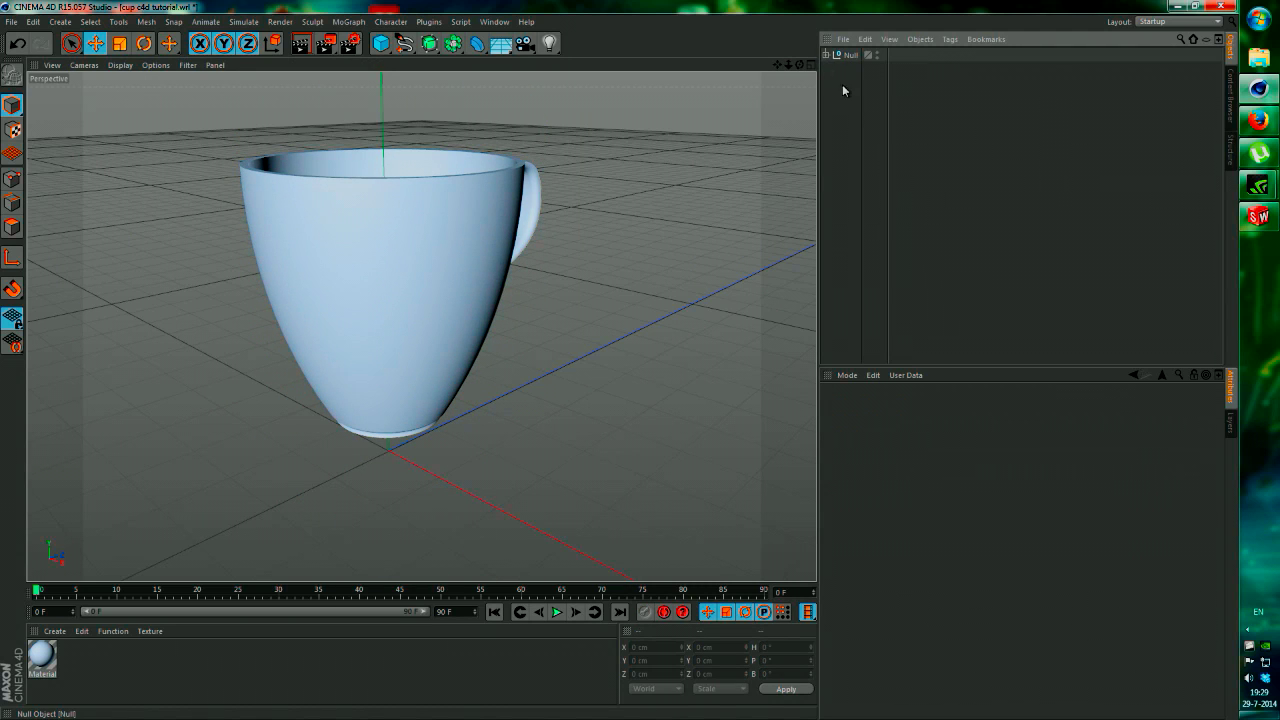
- Rename the Null object to 'cup'
right_click(849, 57)
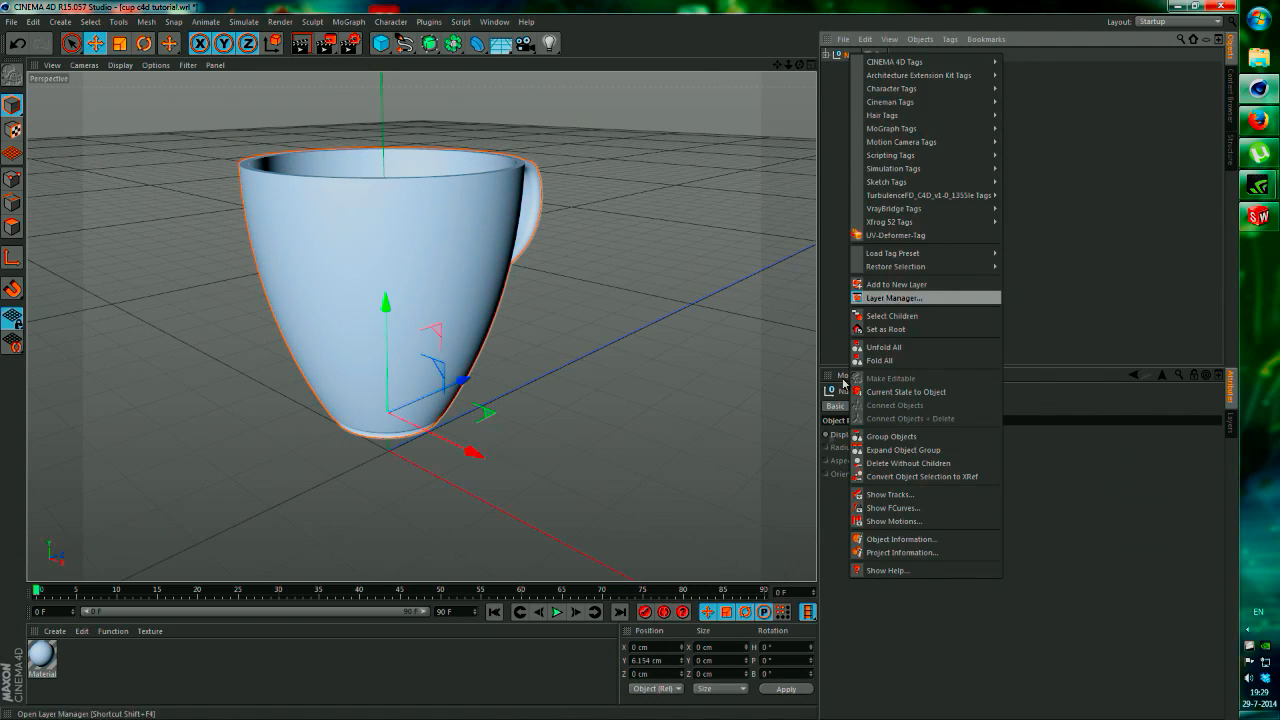
left_click(843, 100)
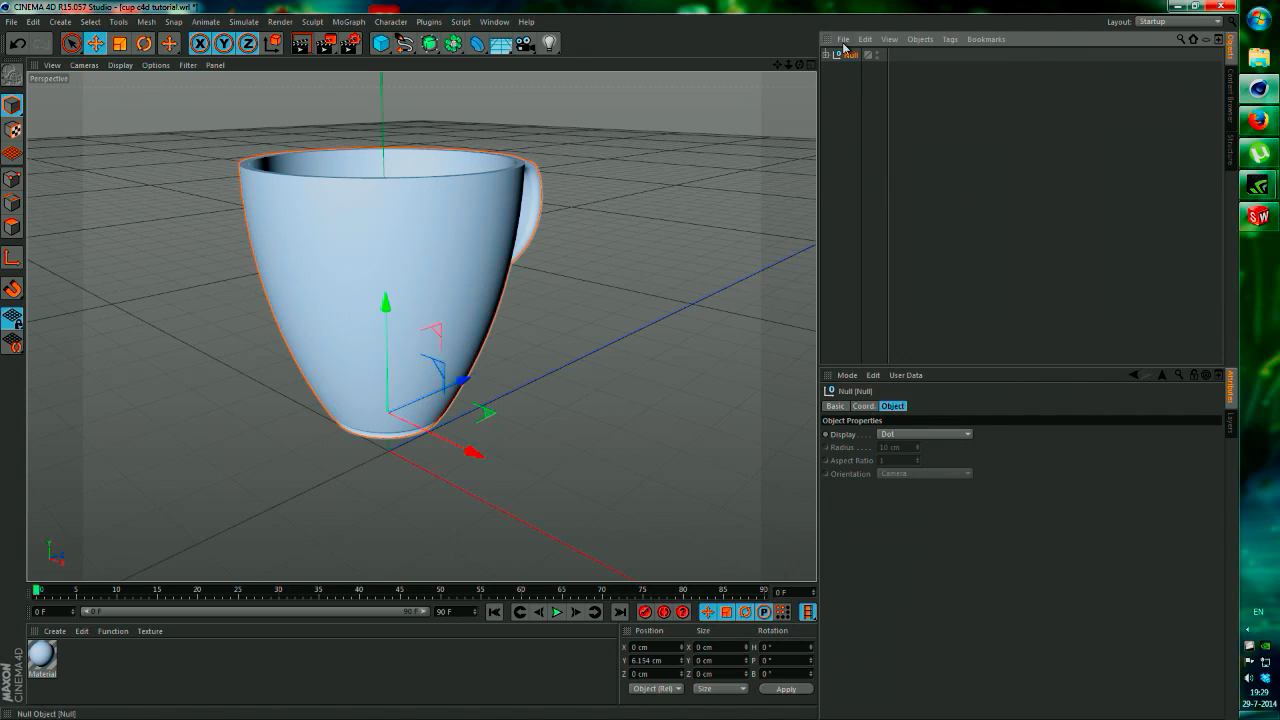
double_click(851, 55)
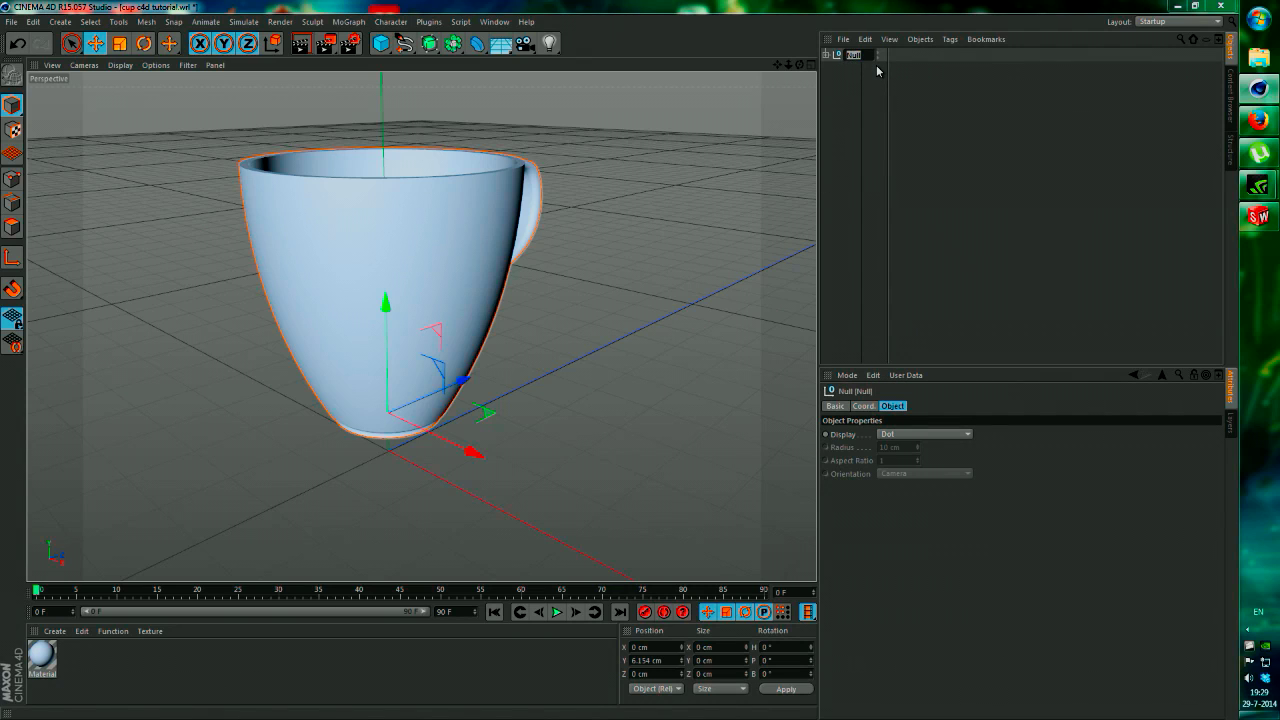
key("BackSpace")
type("cup")
key("Return")
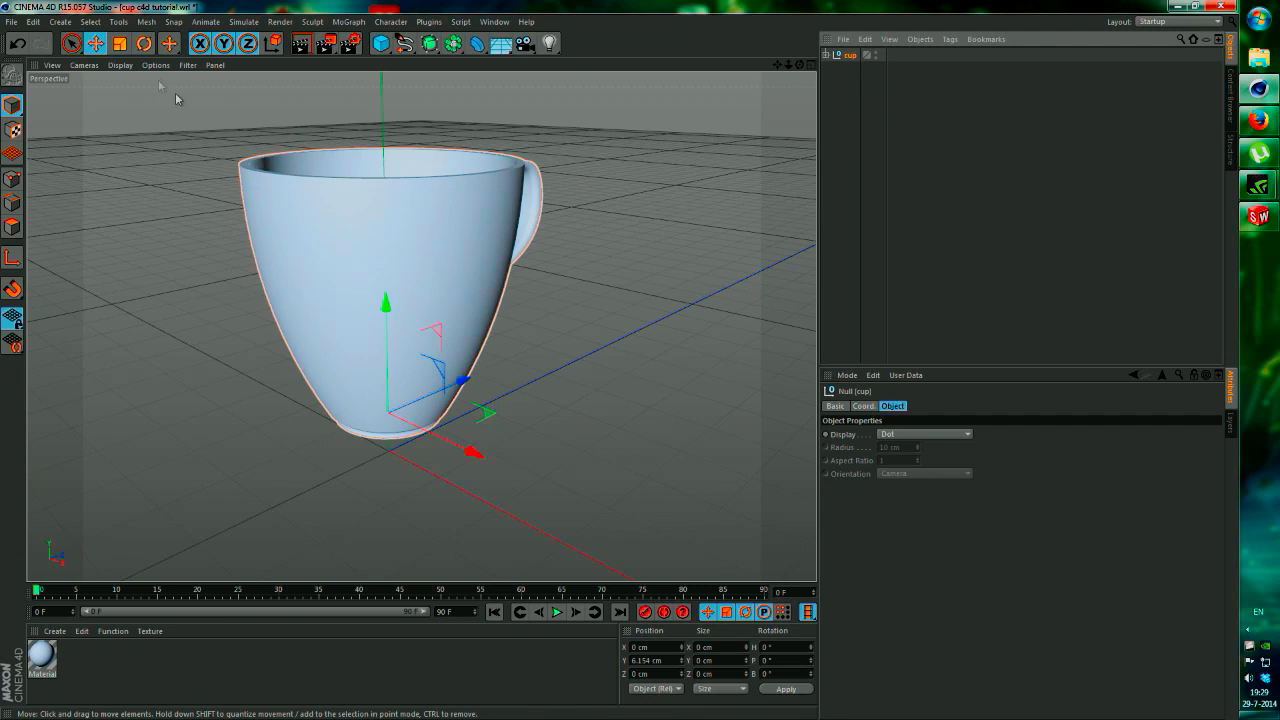
left_click(11, 21)
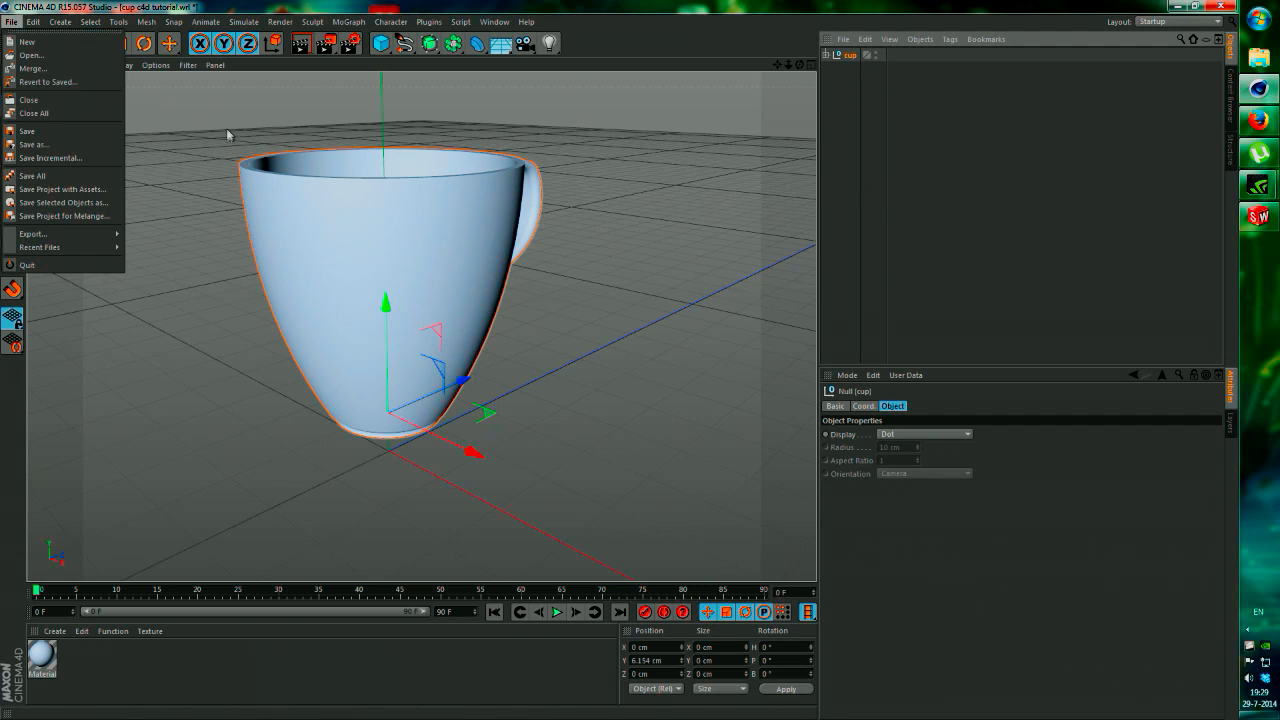
left_click(49, 132)
left_click(158, 514)
left_click(158, 514)
left_click(995, 544)
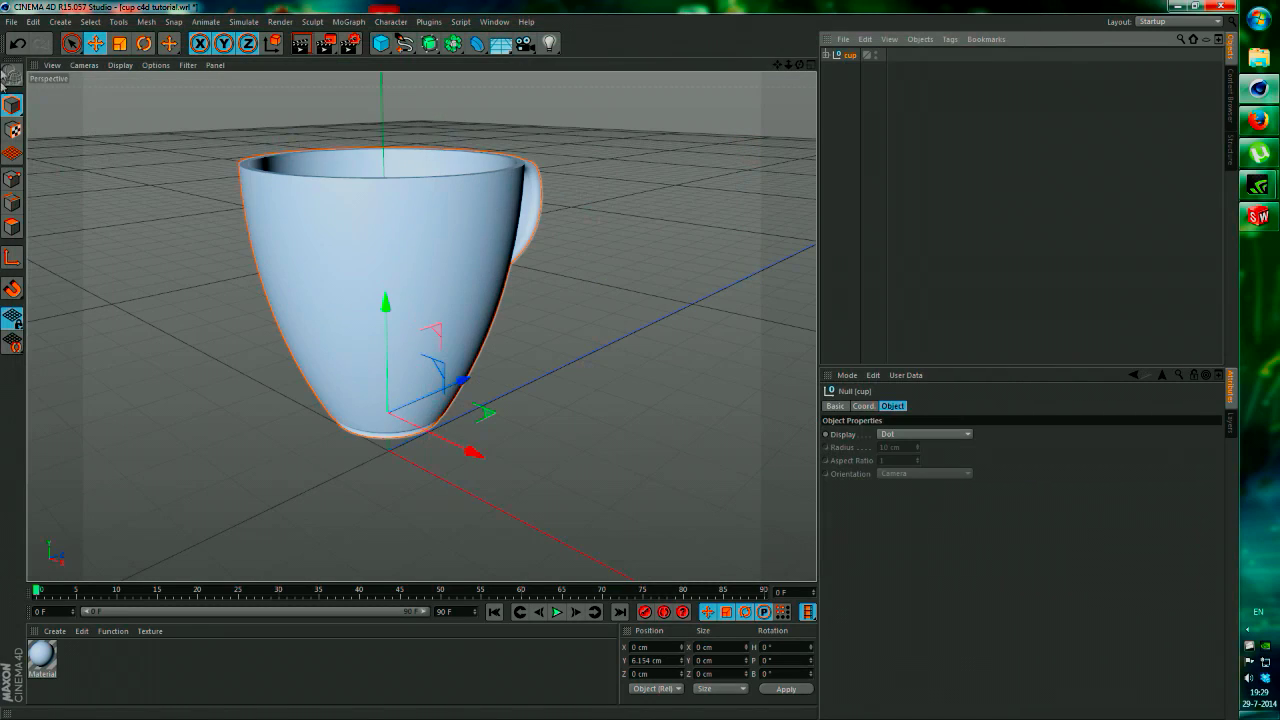